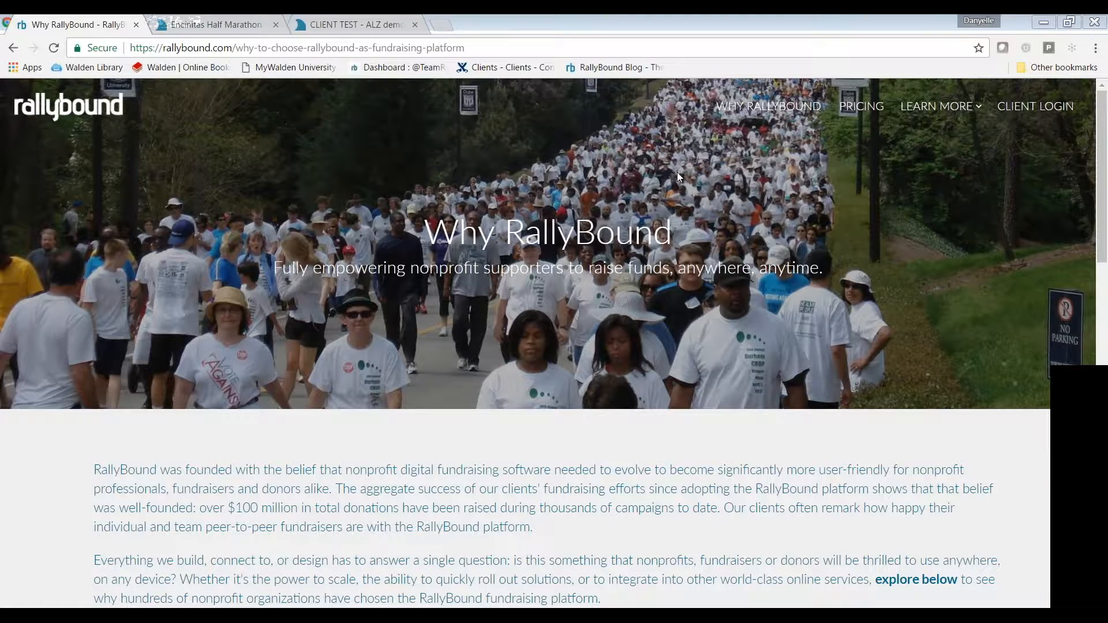
Switch Chrome to the 'Encinitas Half Marathon : Administration' tab
click(655, 147)
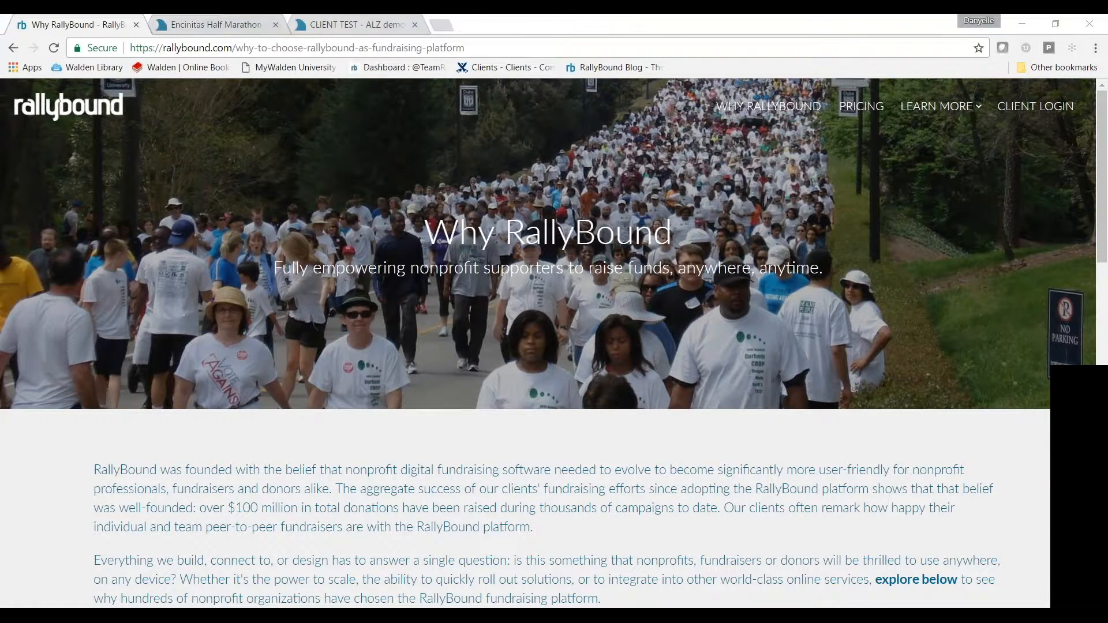
click(204, 23)
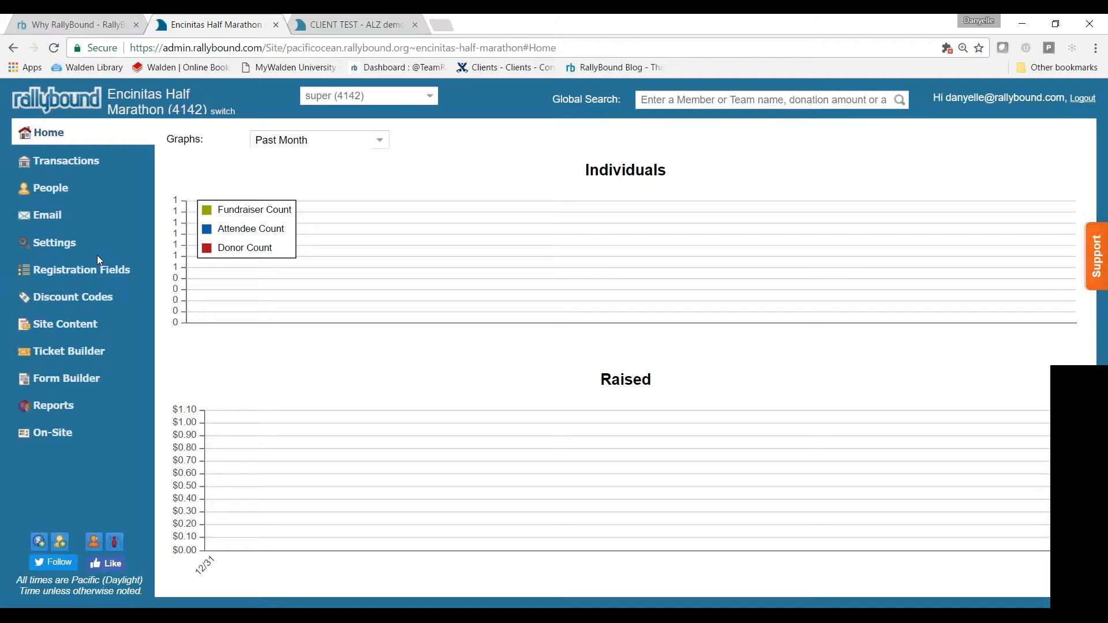
Save Campaign Settings with RSVP Waiver checked under Registration Settings, then open Campaign Dictionary
click(60, 249)
click(66, 266)
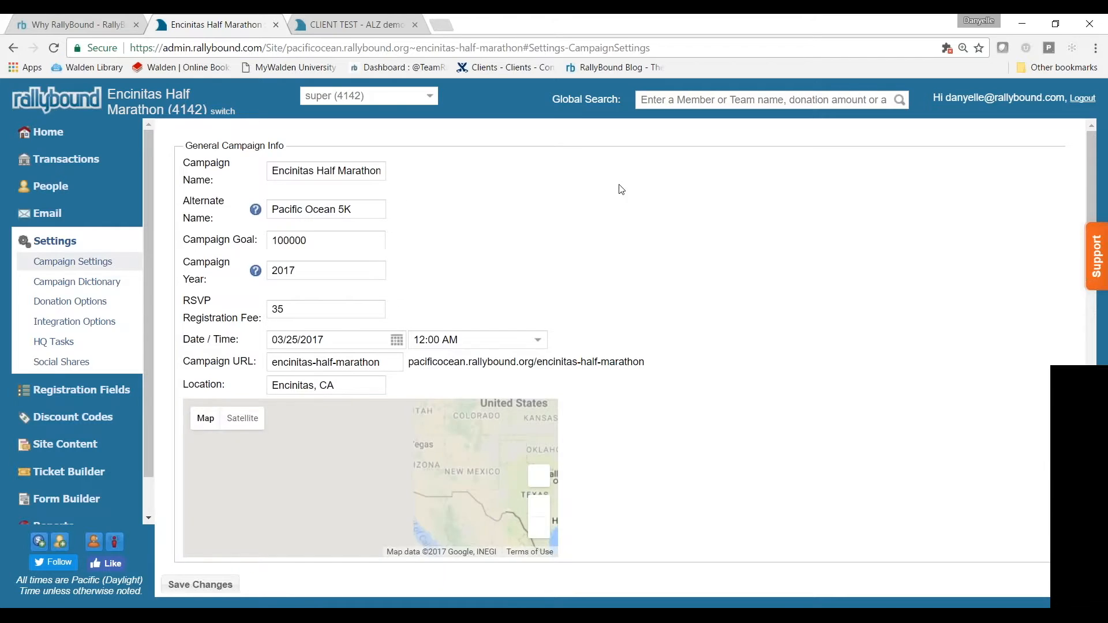
scroll(615, 167, down, 8)
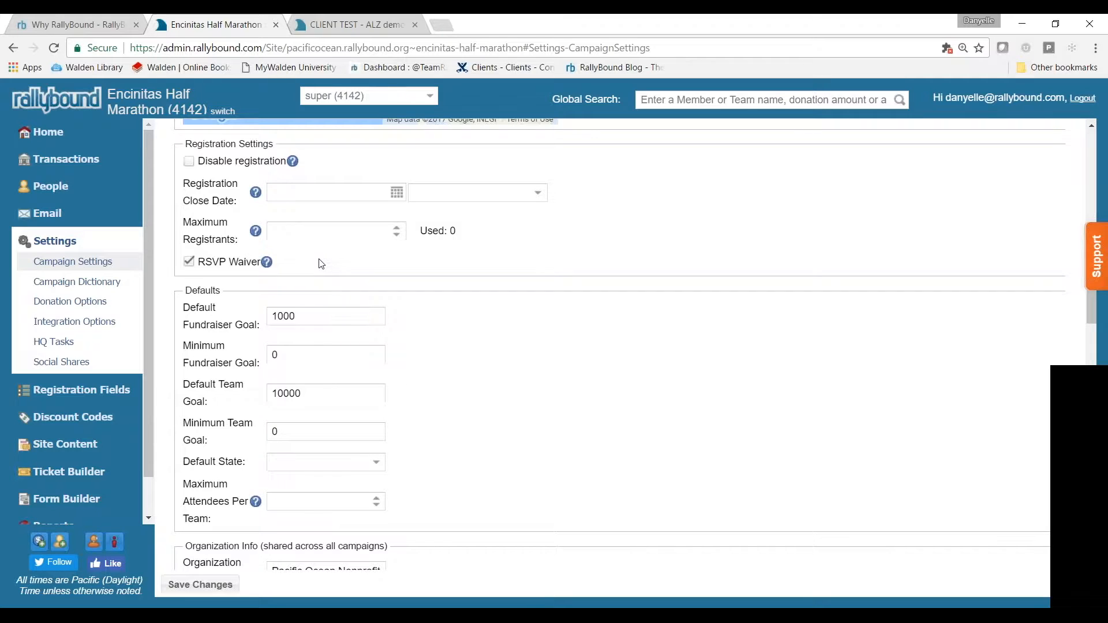
scroll(329, 260, down, 1)
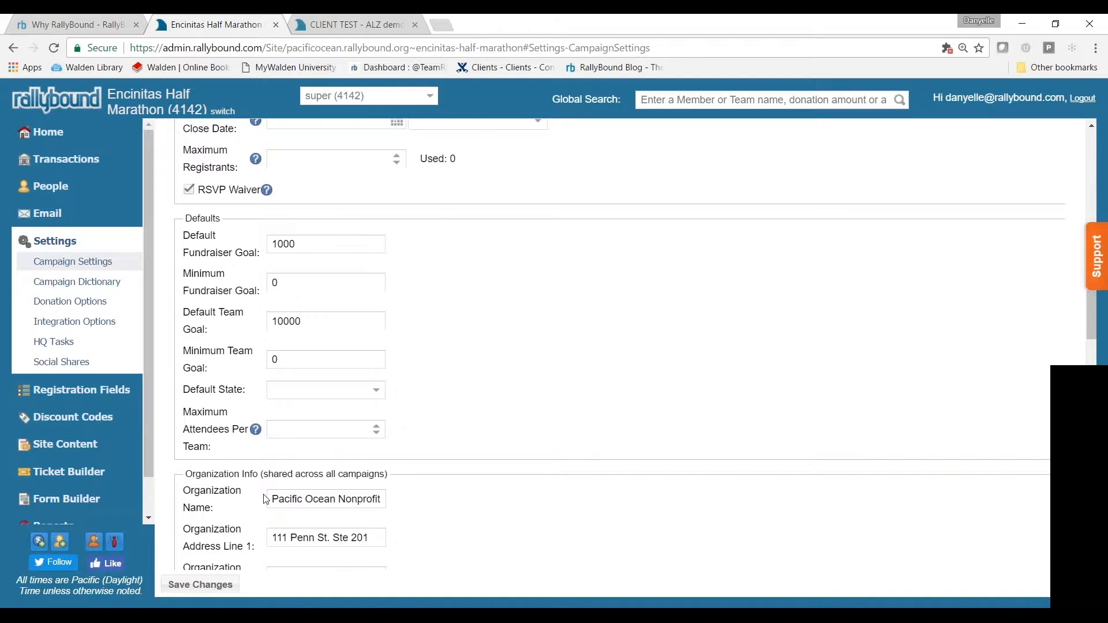
click(199, 585)
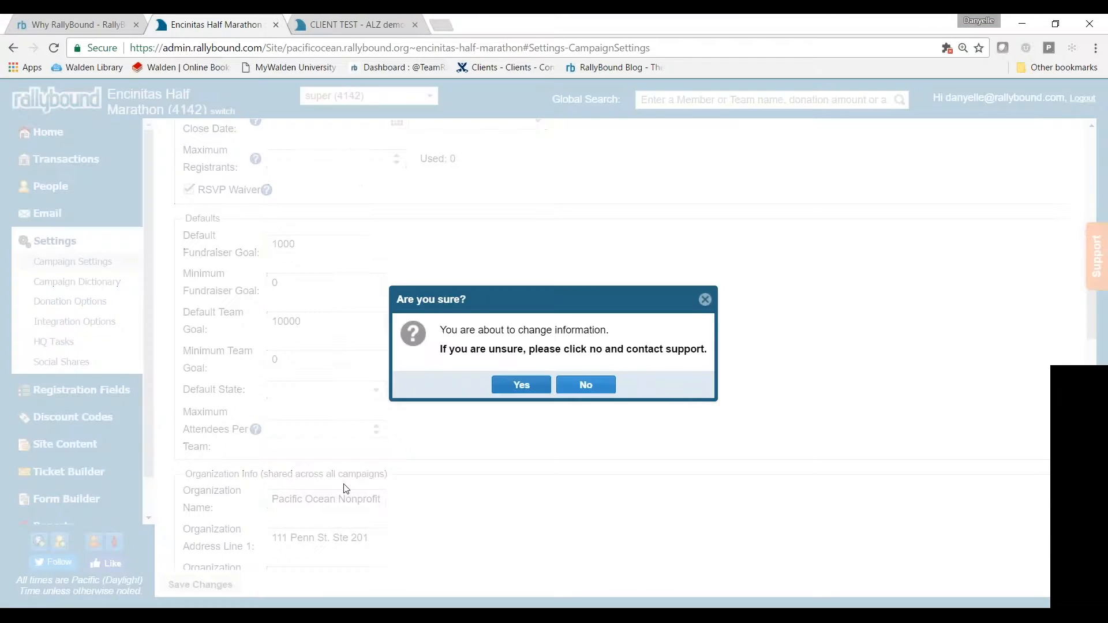
click(521, 386)
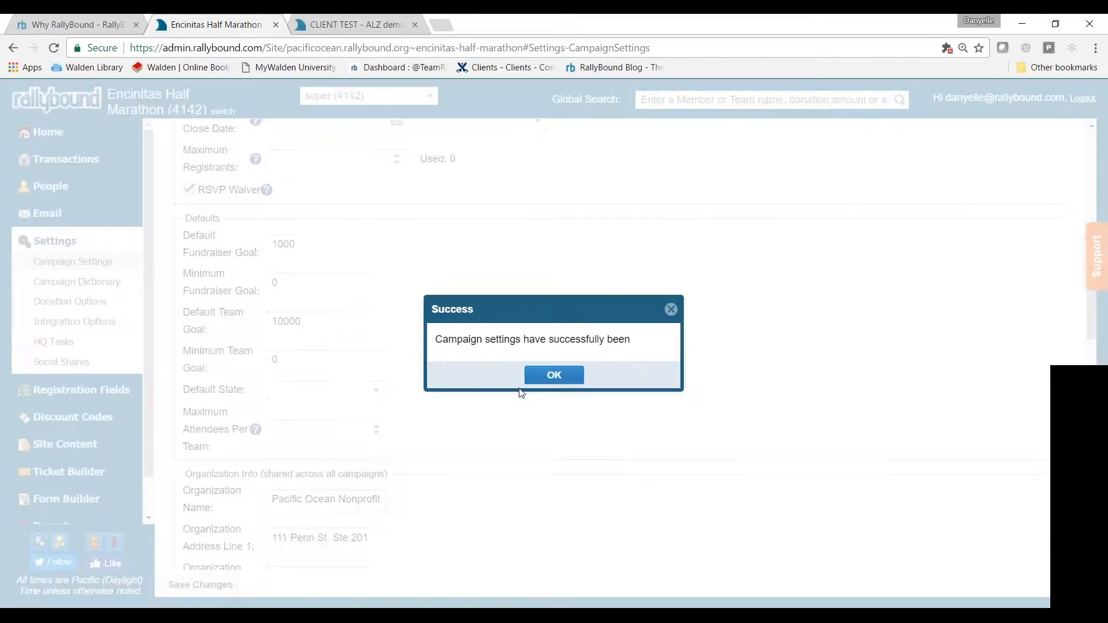
click(549, 381)
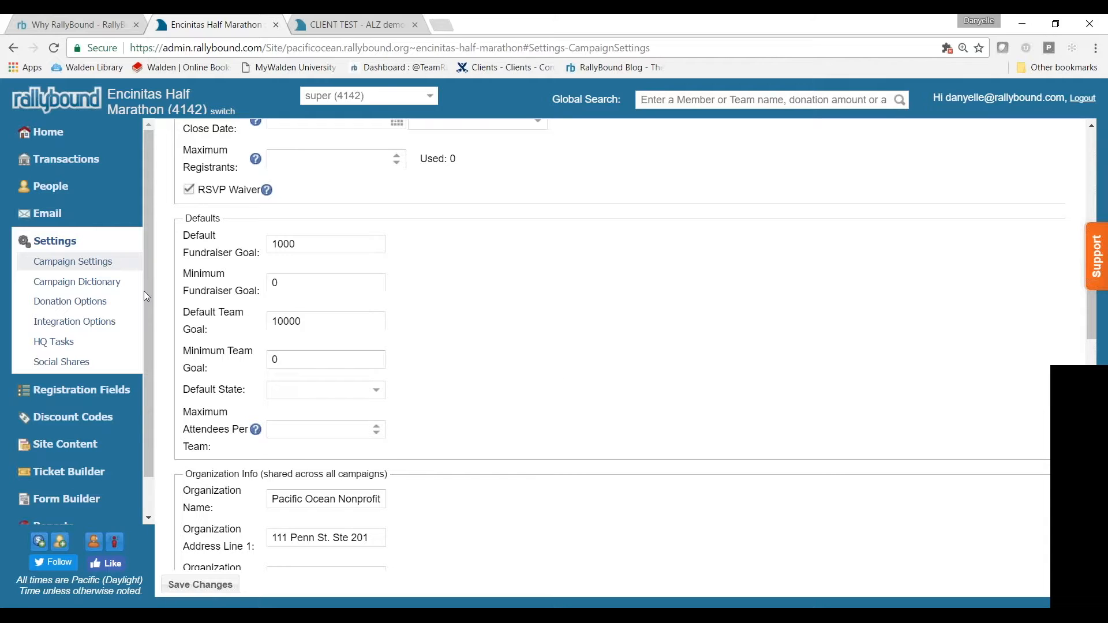
click(53, 290)
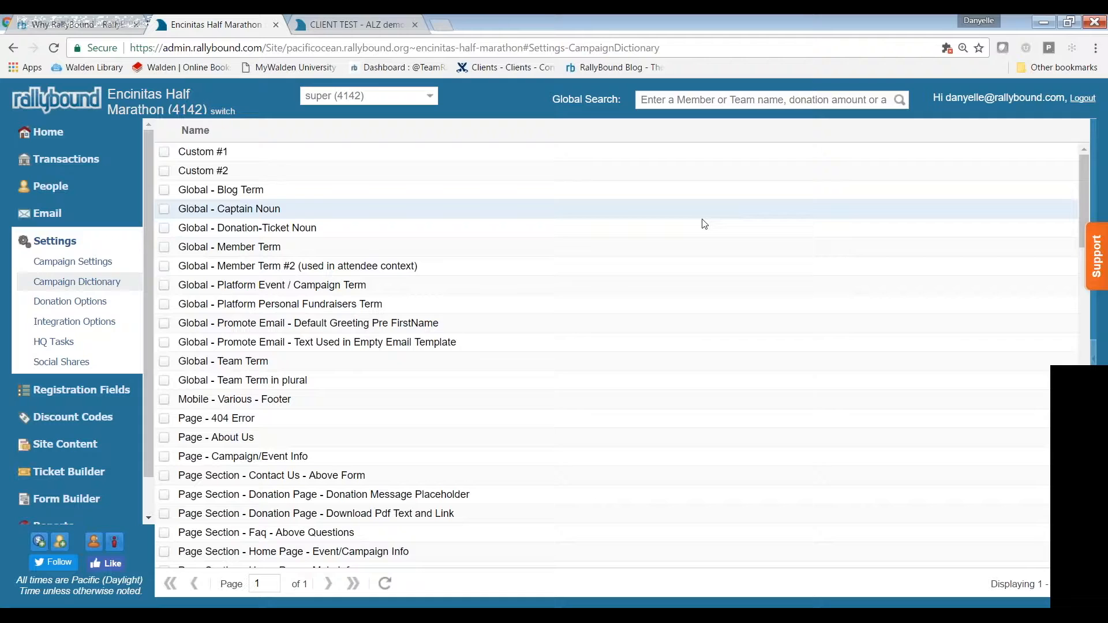
Find the 'Various - Waiver for RSVP / Full Registration' entry, review its text in edit mode, and save
key(ctrl+f)
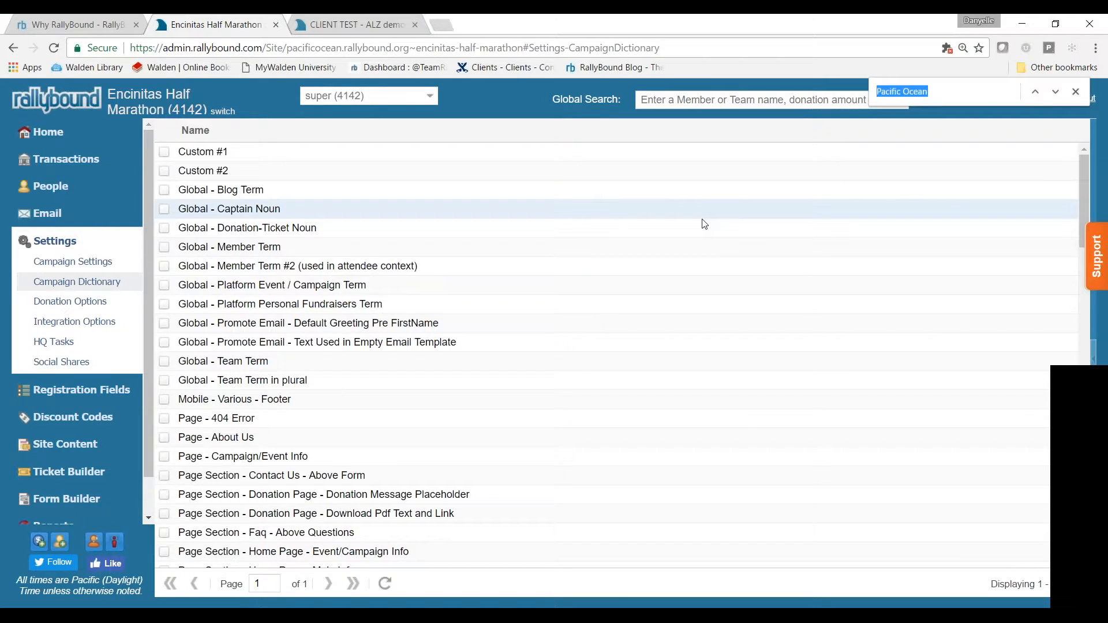
text(Waiver)
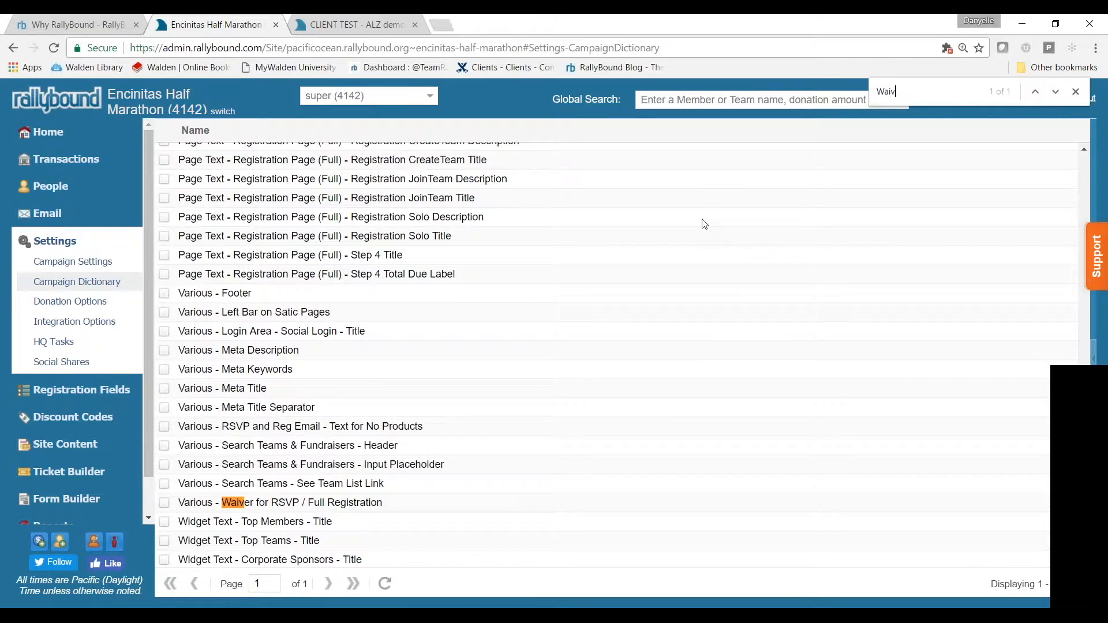
double_click(299, 508)
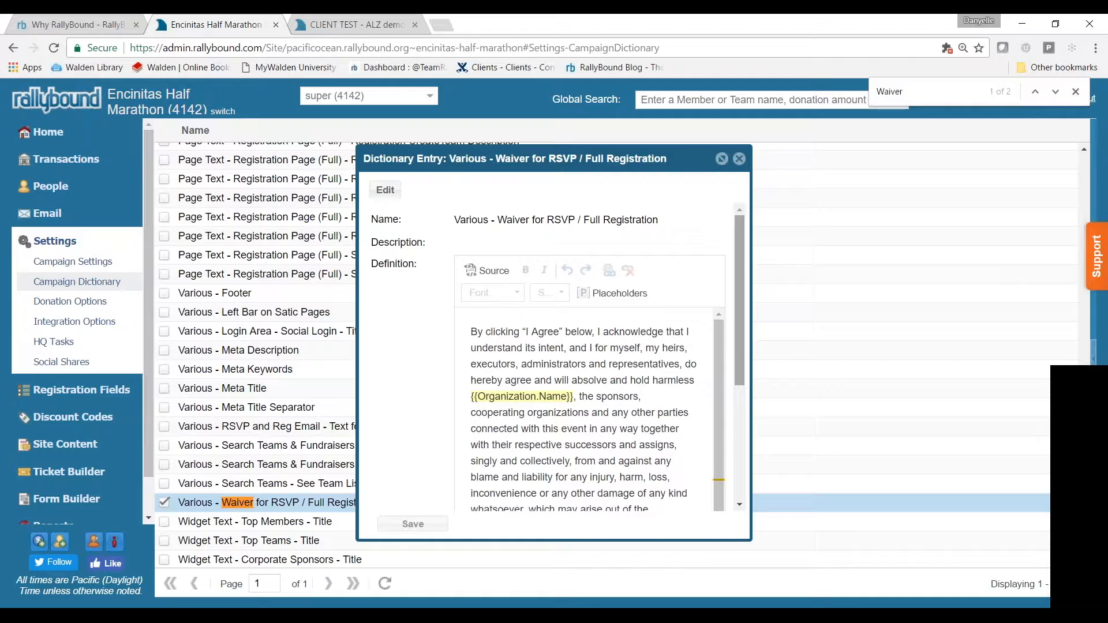
drag(738, 309, 739, 371)
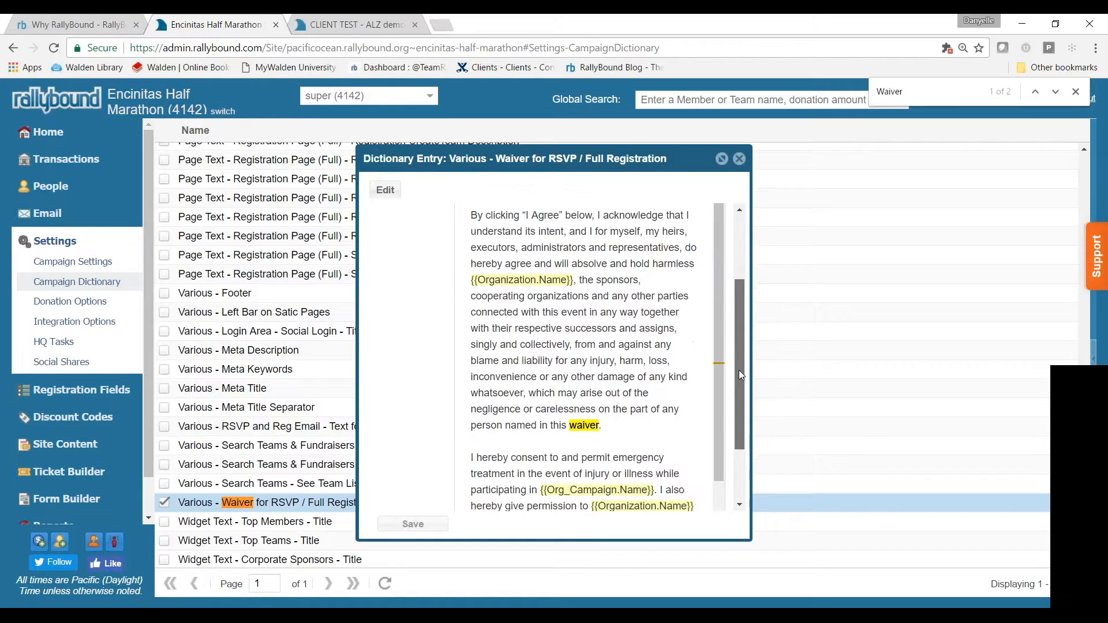
click(392, 195)
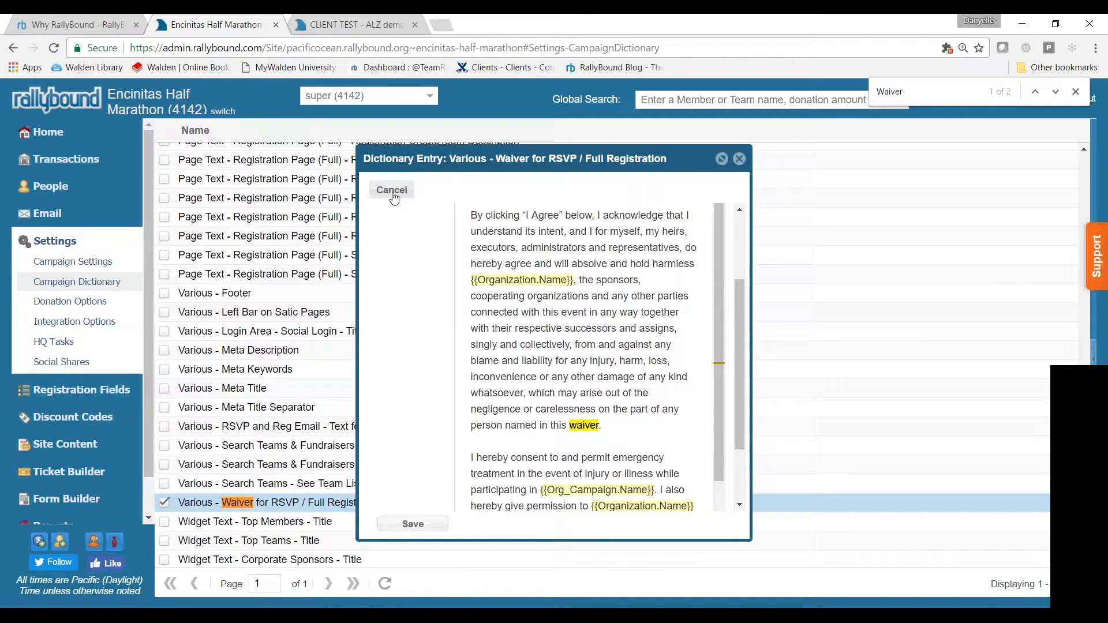
scroll(609, 253, down, 4)
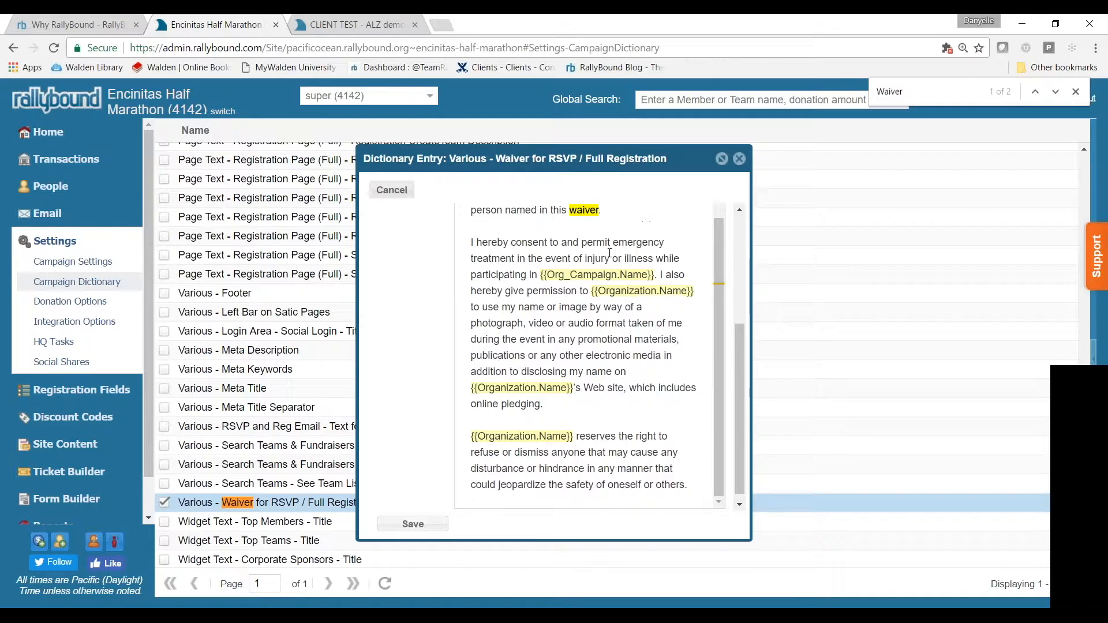
scroll(609, 252, down, 1)
scroll(584, 342, up, 6)
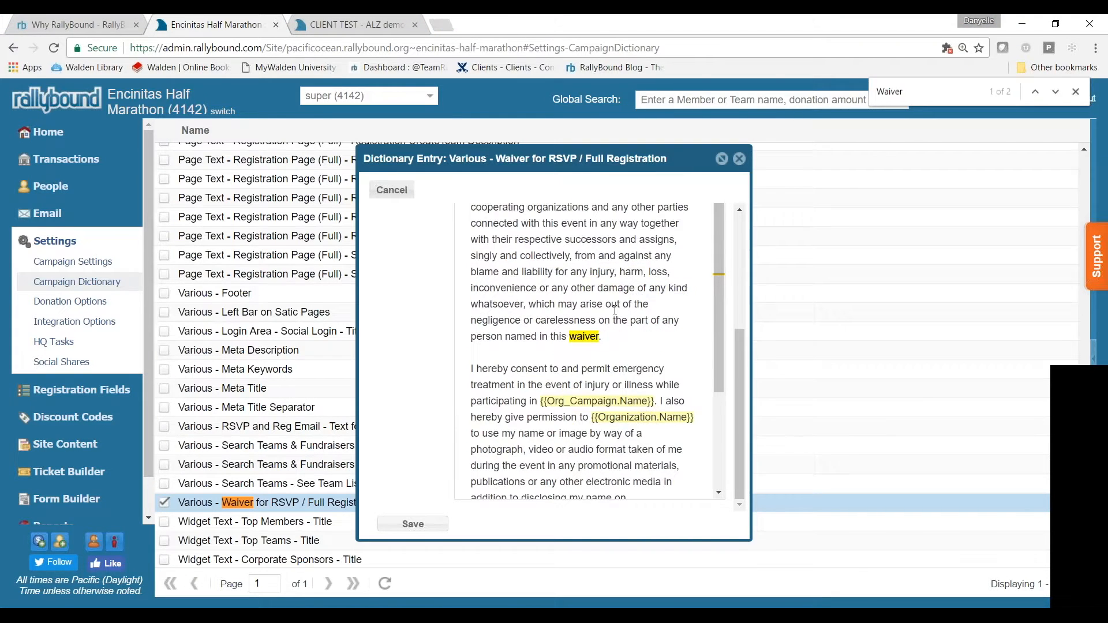
click(397, 524)
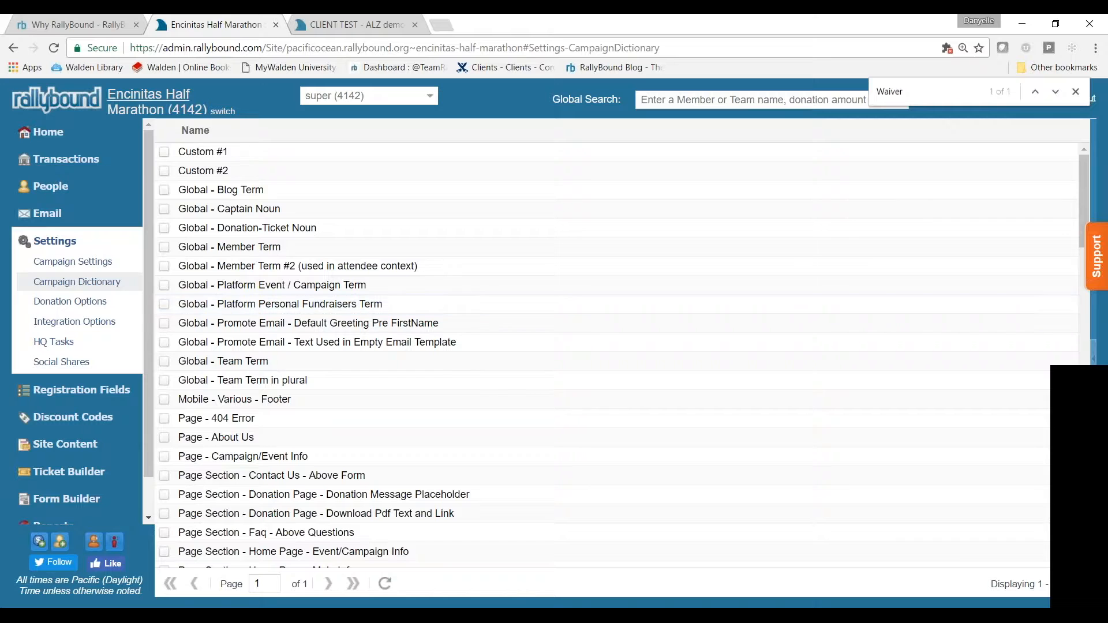
Open the public event site's registration form and enter the registrant's name and e-mail
click(158, 93)
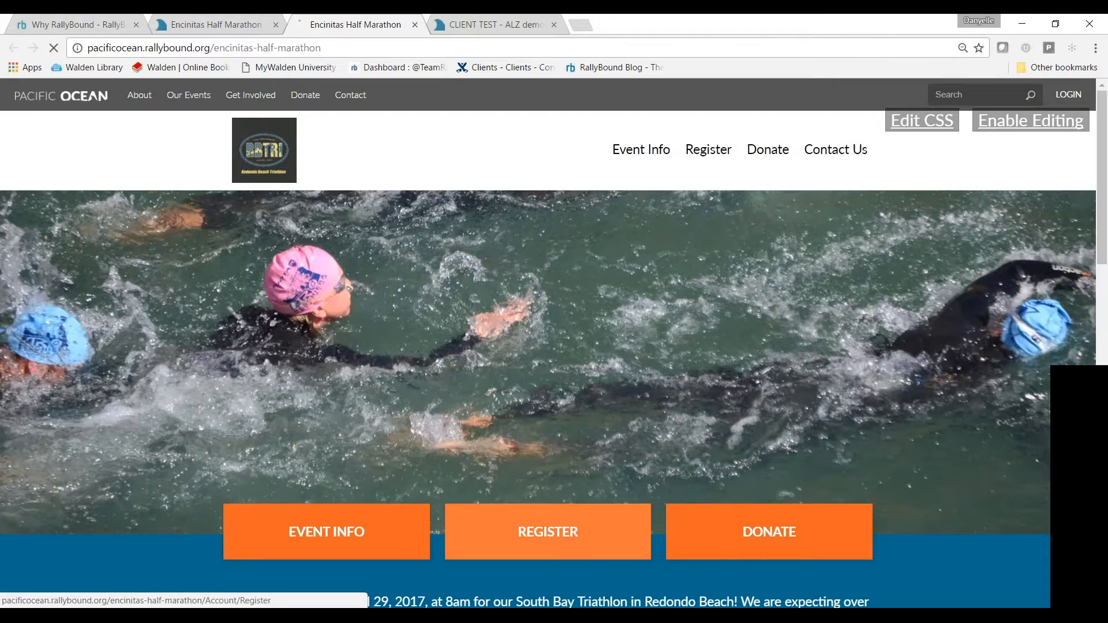
click(547, 531)
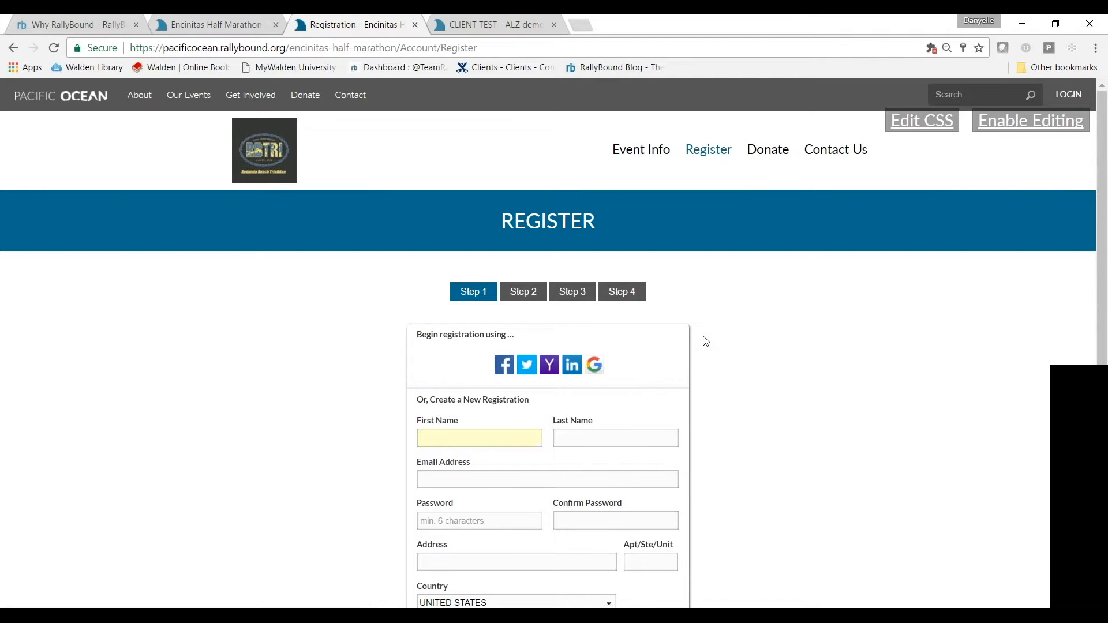
text(Jennifer)
key(Tab)
text(Love Hewitt)
key(Tab)
Enter the account password and an autofilled street address, then submit Step 1
text(password1password1!)
key(Tab)
text(11)
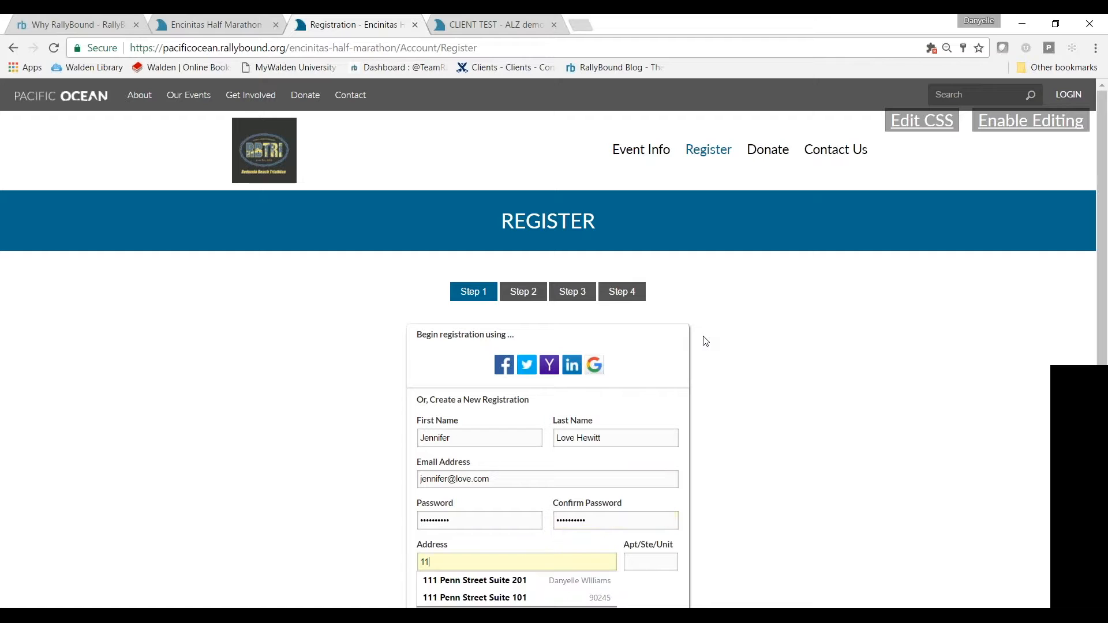
key(Down)
key(Return)
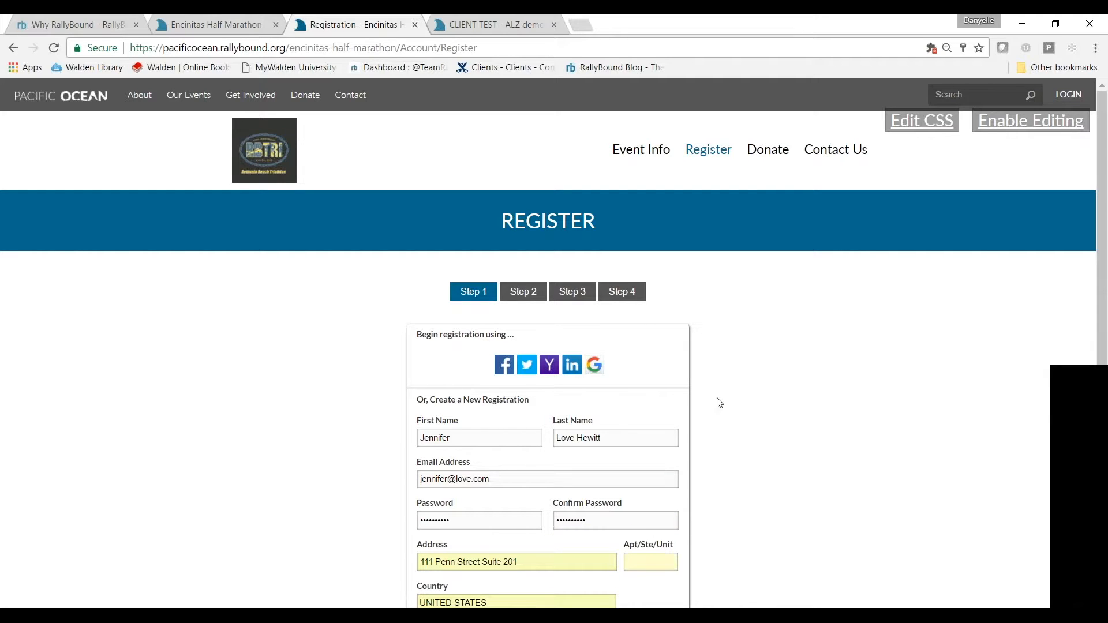
scroll(719, 402, down, 2)
key(Tab)
click(671, 572)
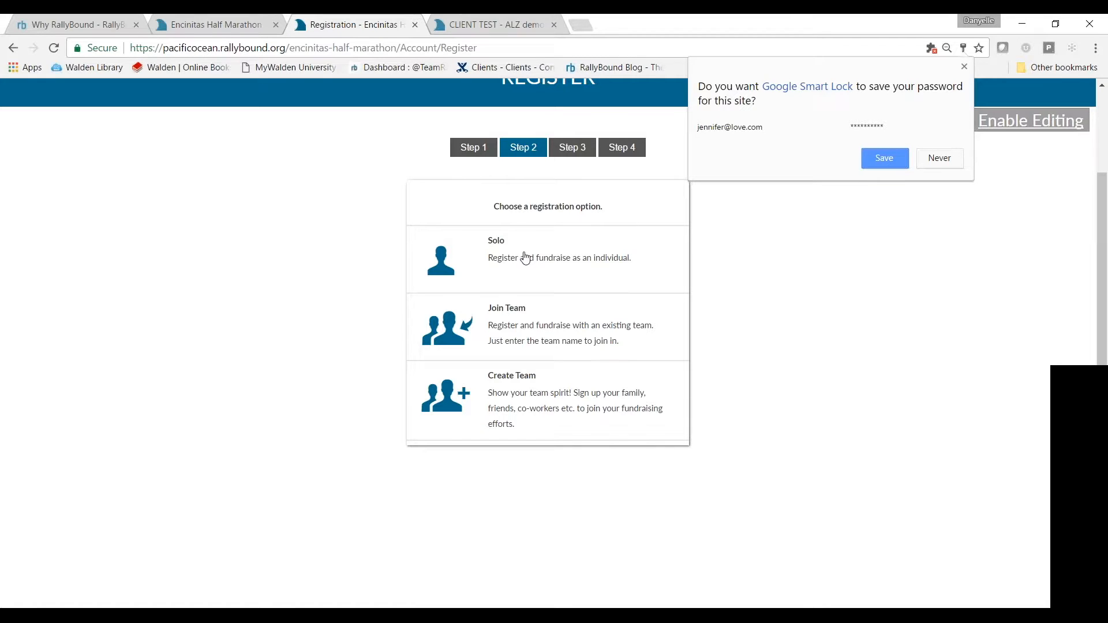
Dismiss the save-password prompt, tick 'Agree to waiver', and submit this registration step
click(523, 253)
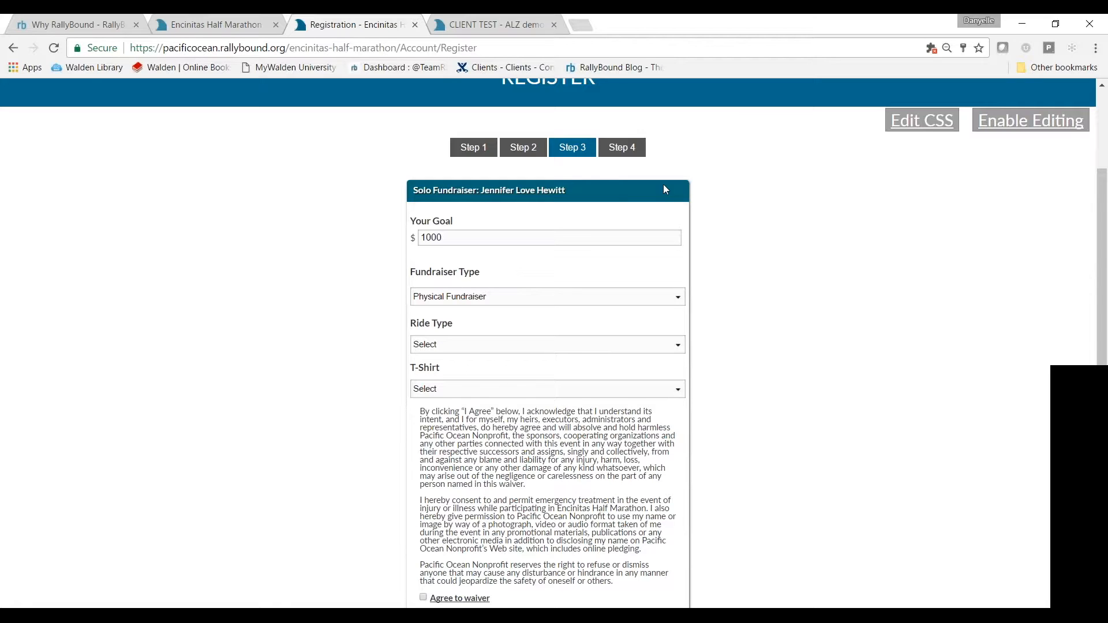
scroll(667, 189, down, 2)
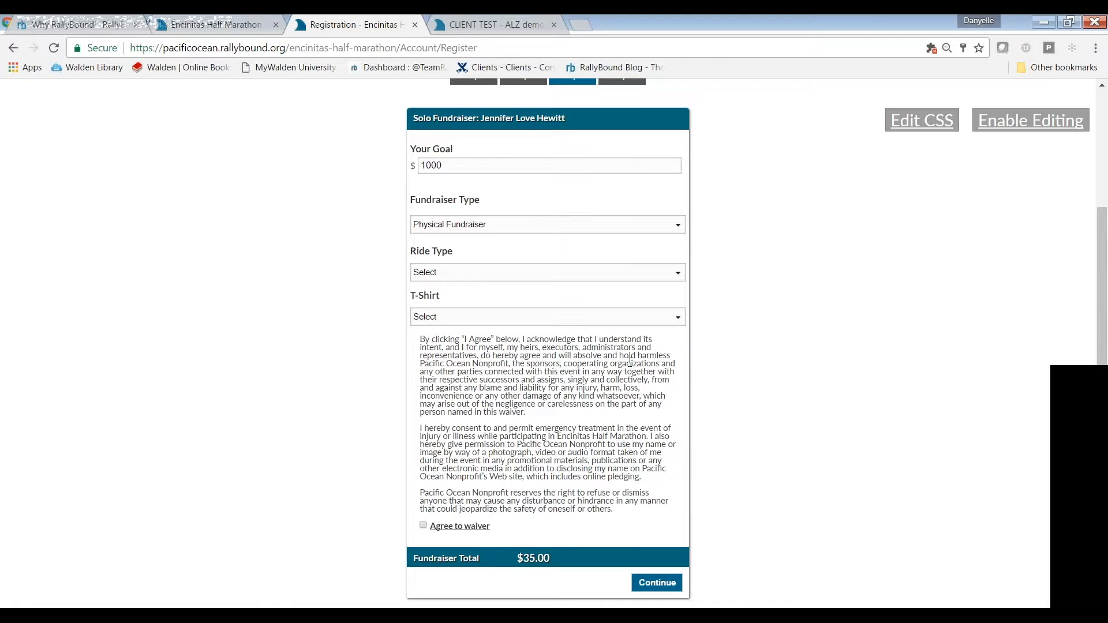
click(424, 526)
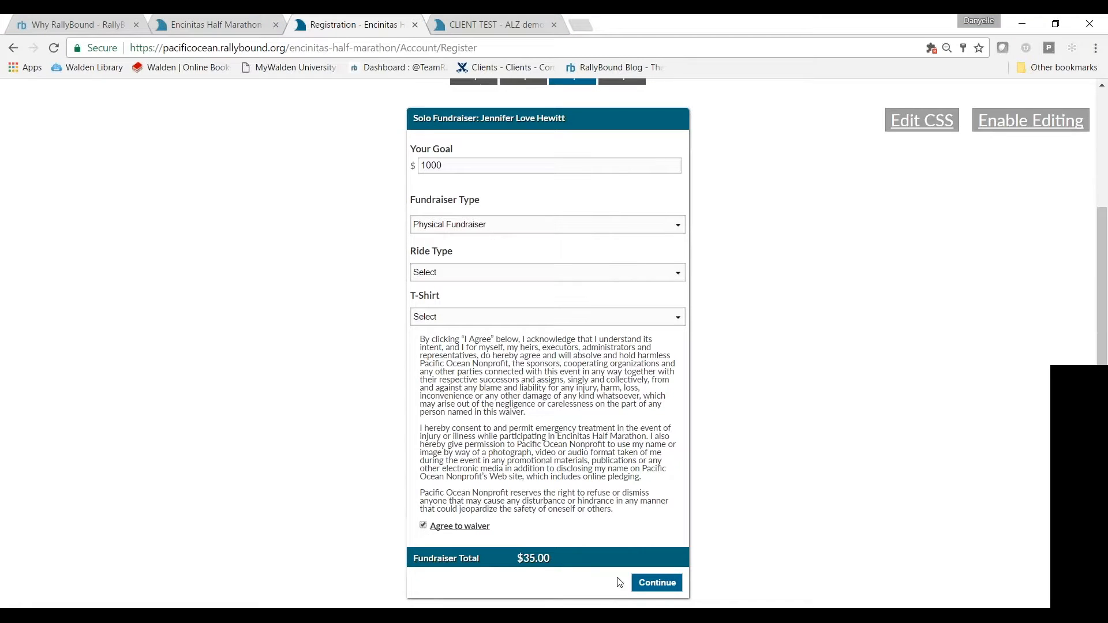
click(663, 588)
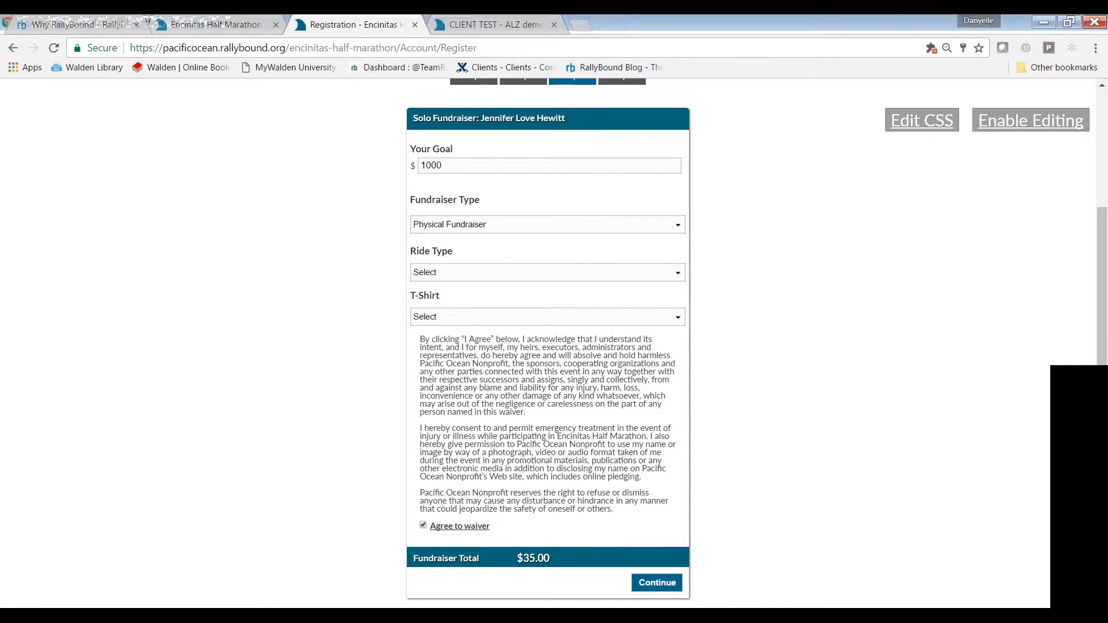
scroll(784, 497, up, 3)
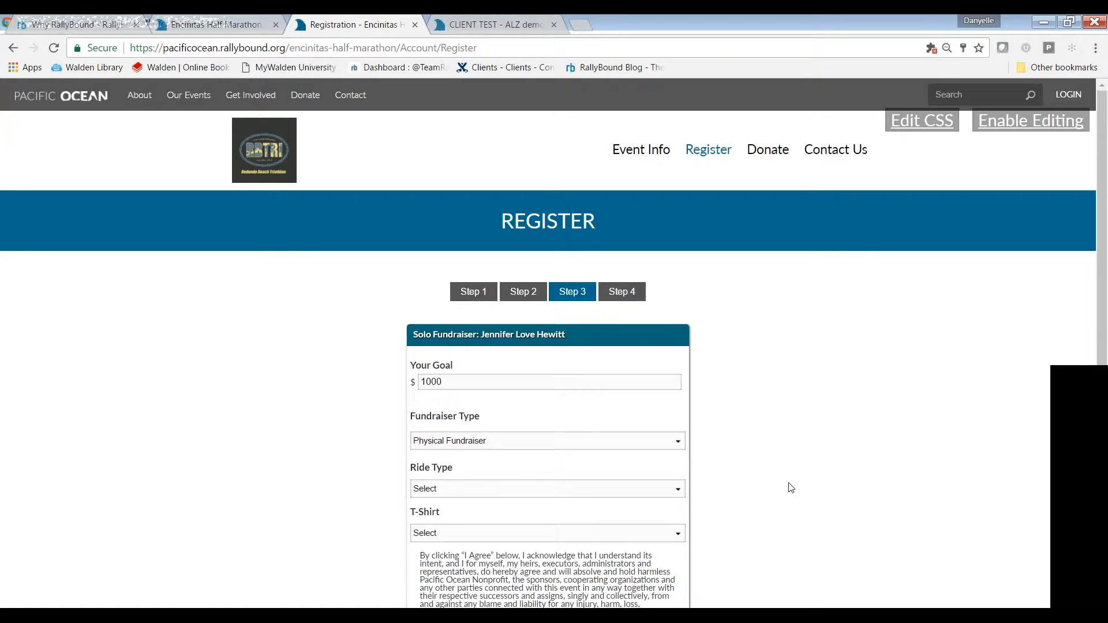
In the admin tab, save Campaign Settings with RSVP Waiver ticked, then open the Pier 2 Pier 5K public site
click(456, 24)
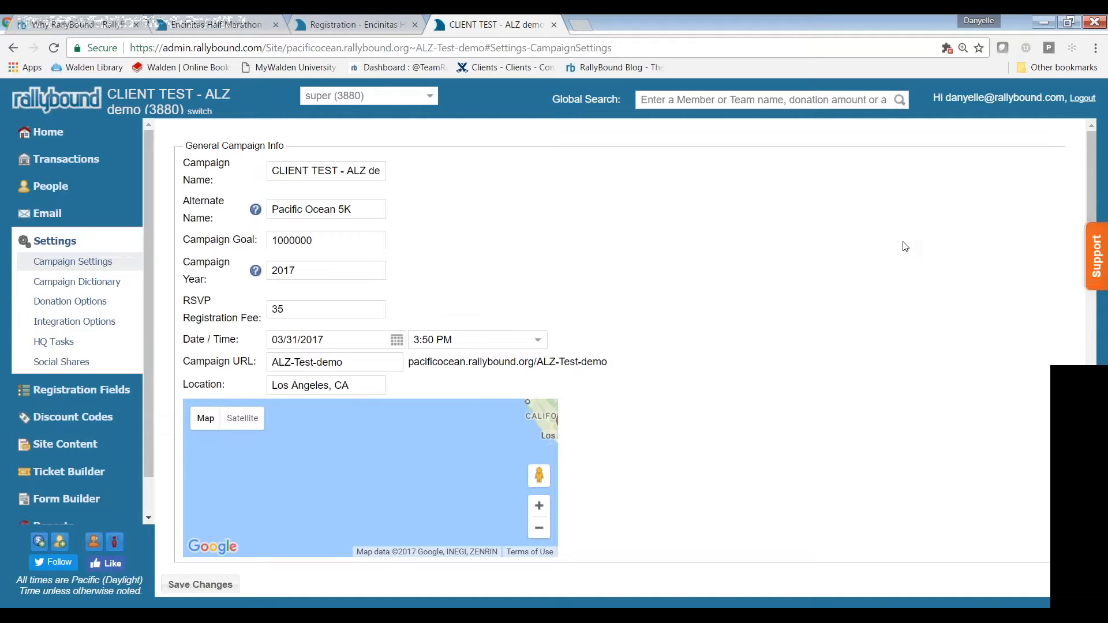
scroll(634, 399, down, 3)
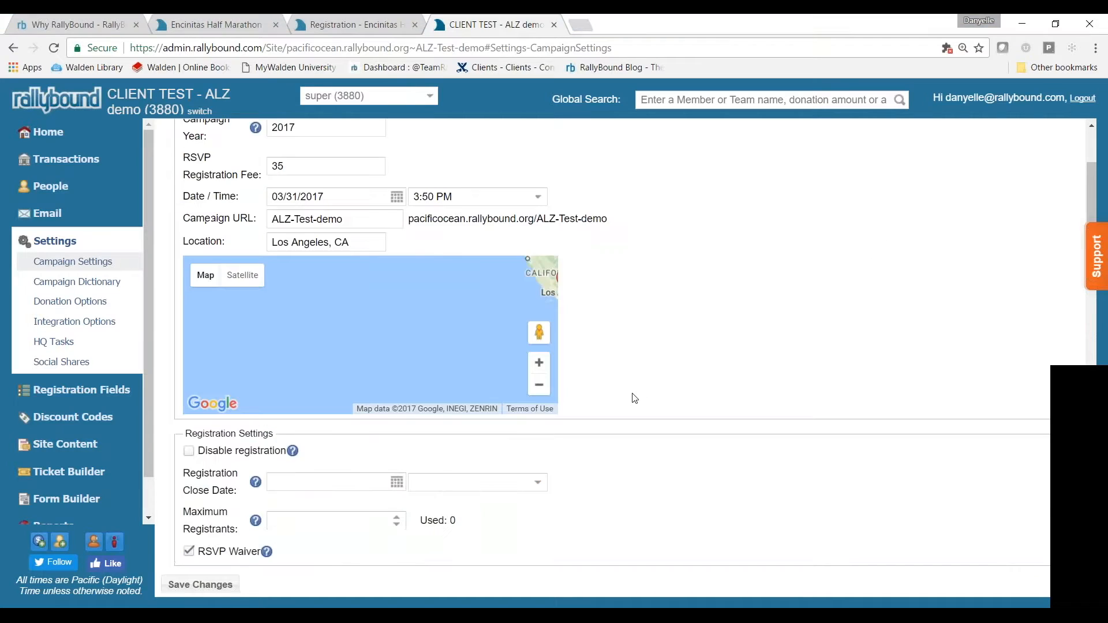
scroll(634, 398, down, 1)
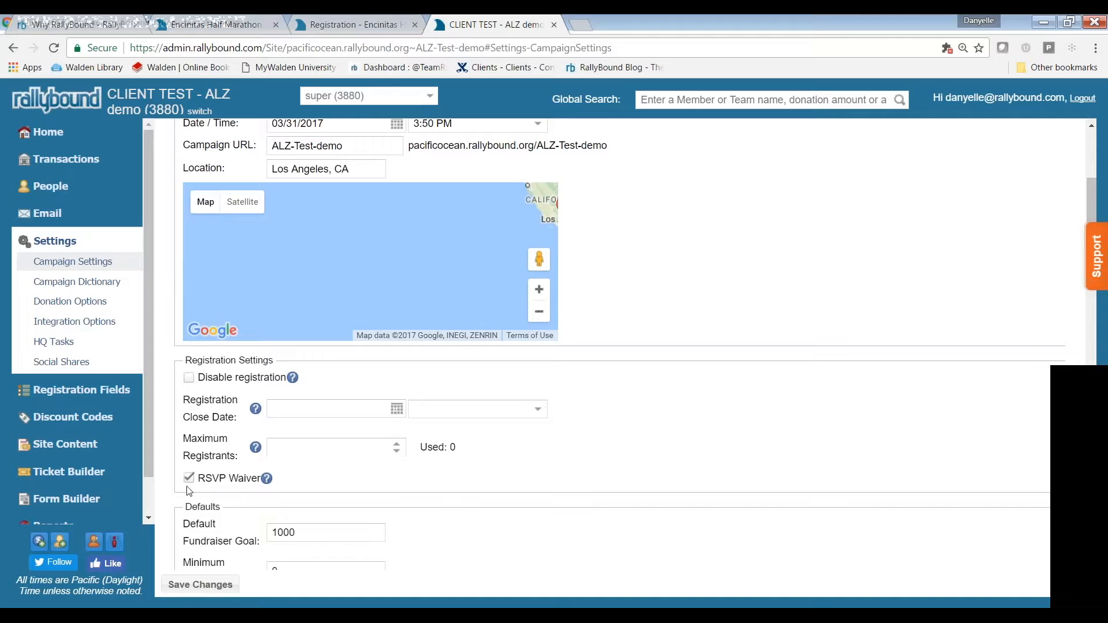
scroll(882, 245, down, 1)
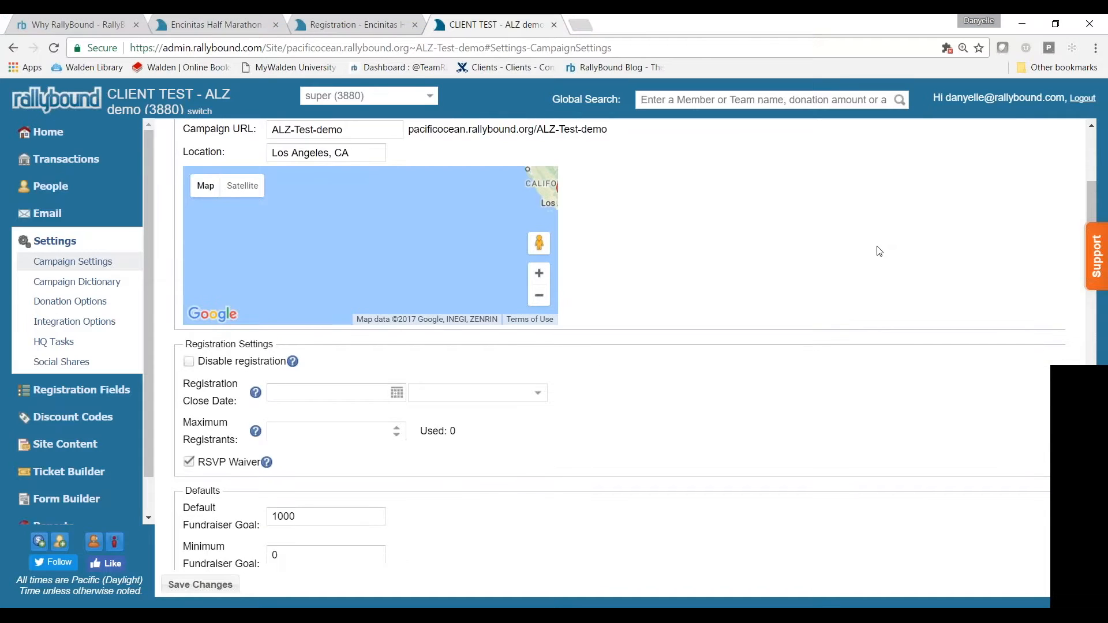
scroll(878, 251, down, 3)
scroll(828, 286, down, 2)
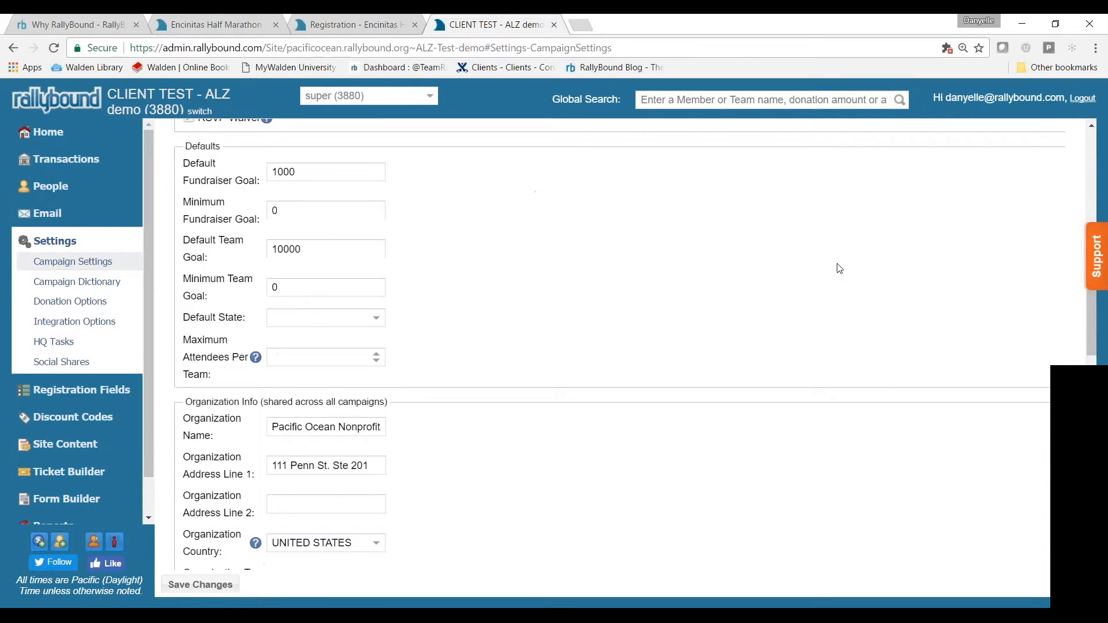
scroll(860, 253, down, 9)
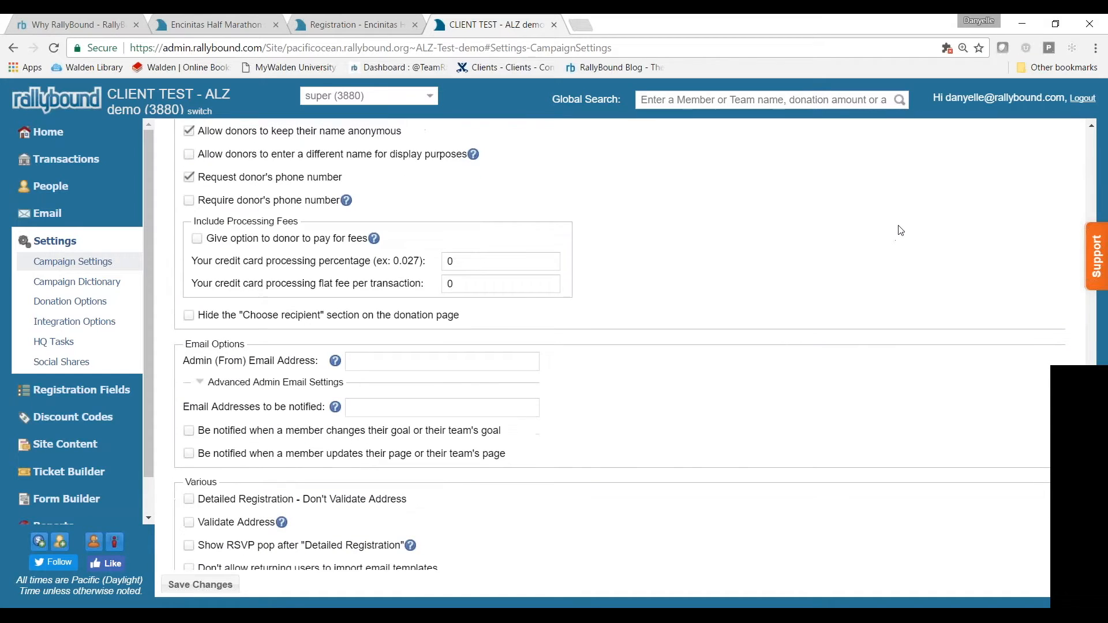
scroll(901, 230, down, 5)
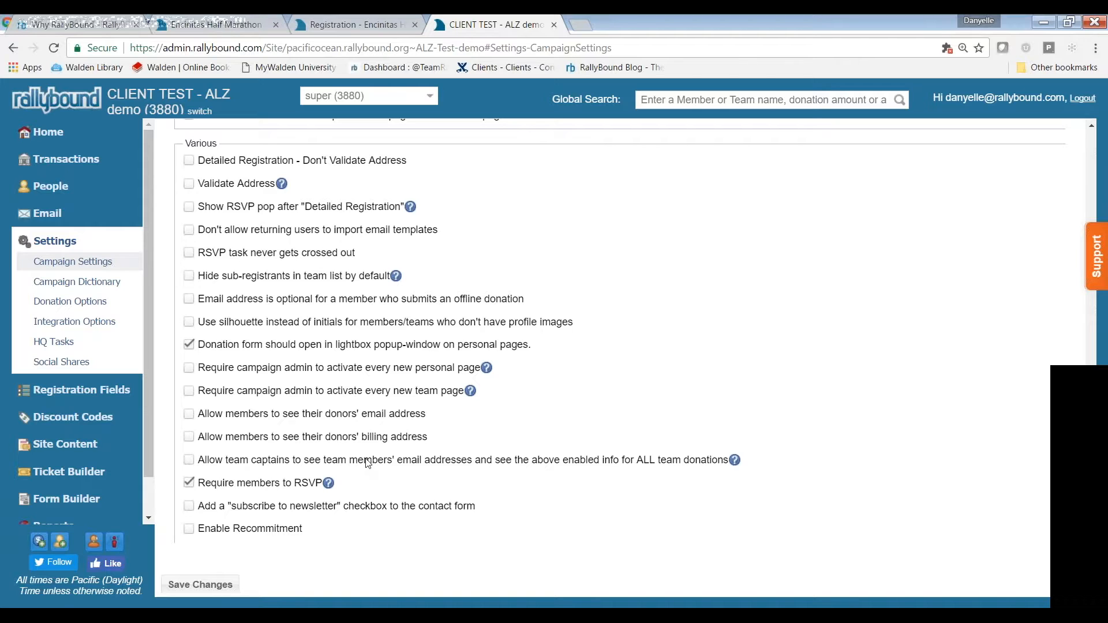
click(199, 585)
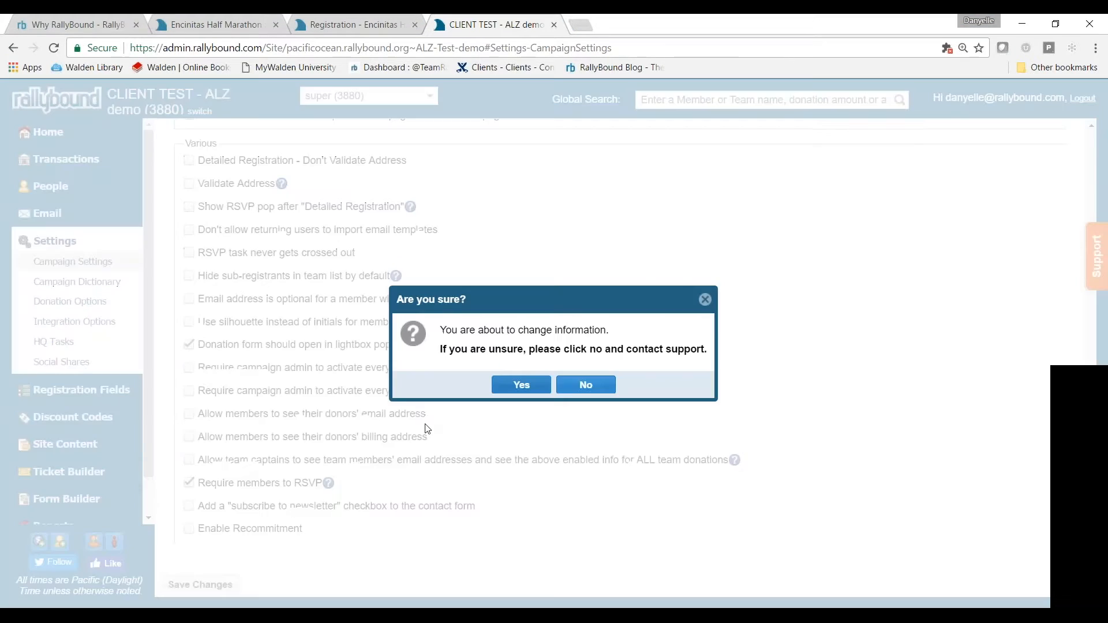
click(518, 385)
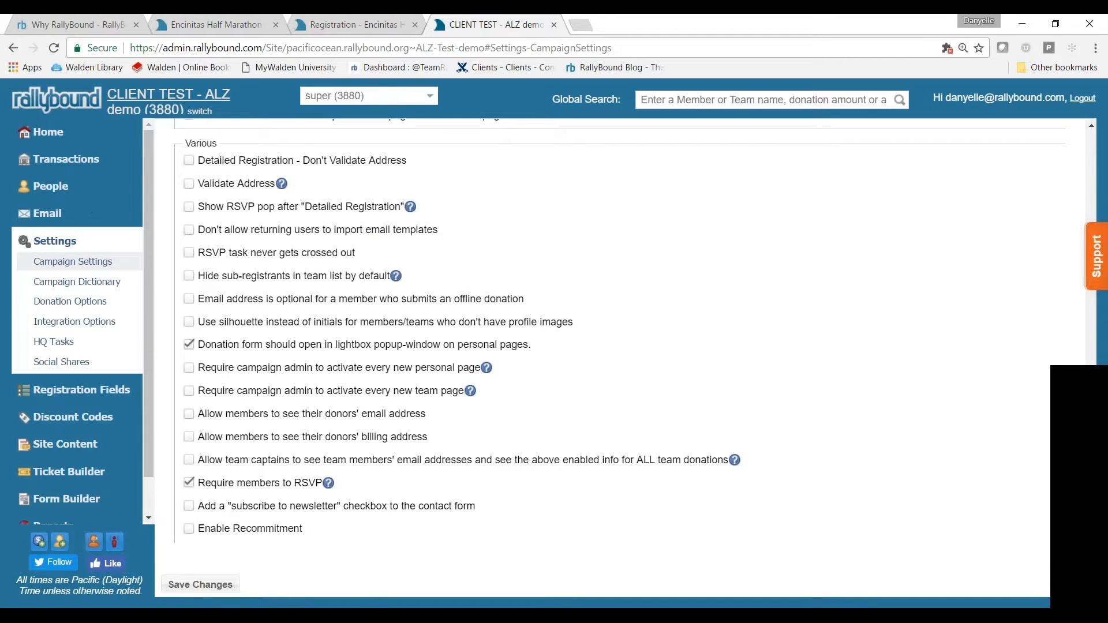
click(169, 94)
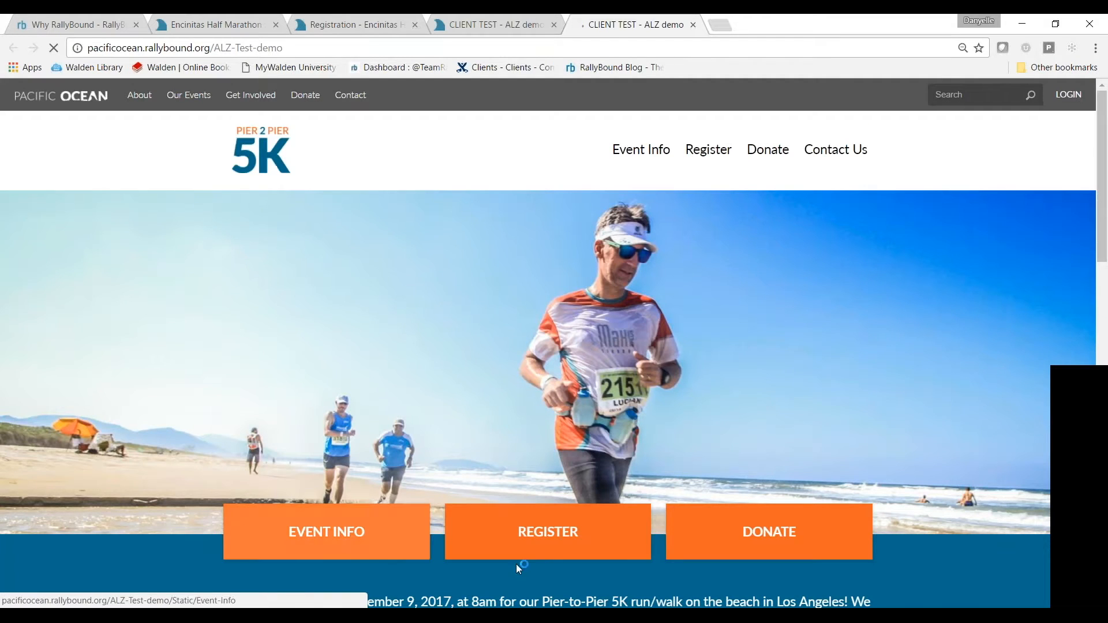
Register for the 5K with the registrant's name, e-mail and password, then continue to My HQ
click(534, 546)
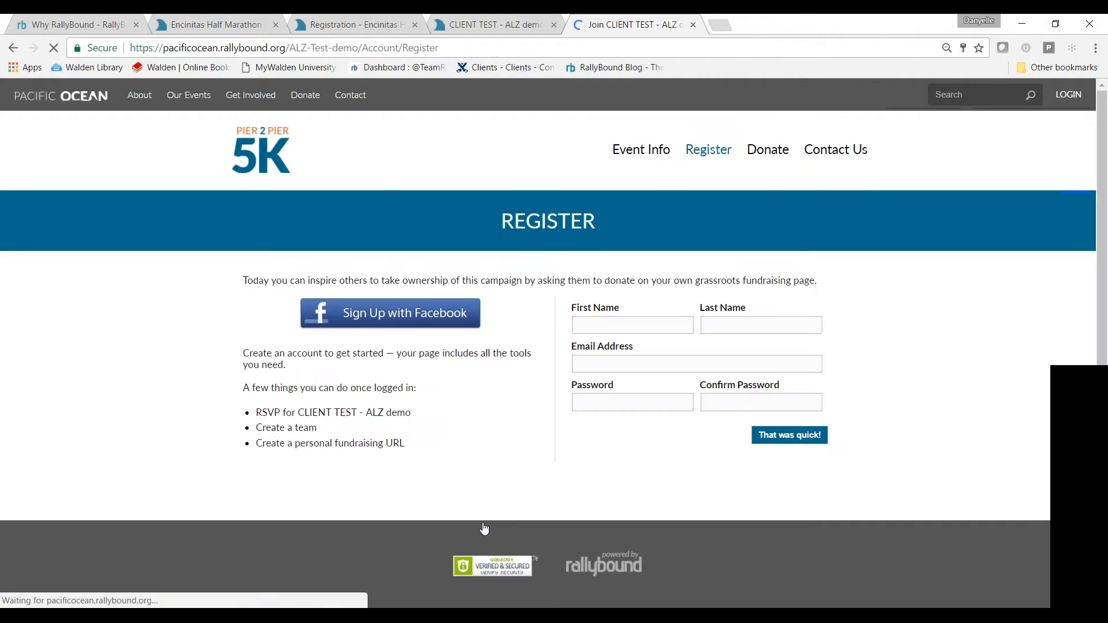
click(658, 330)
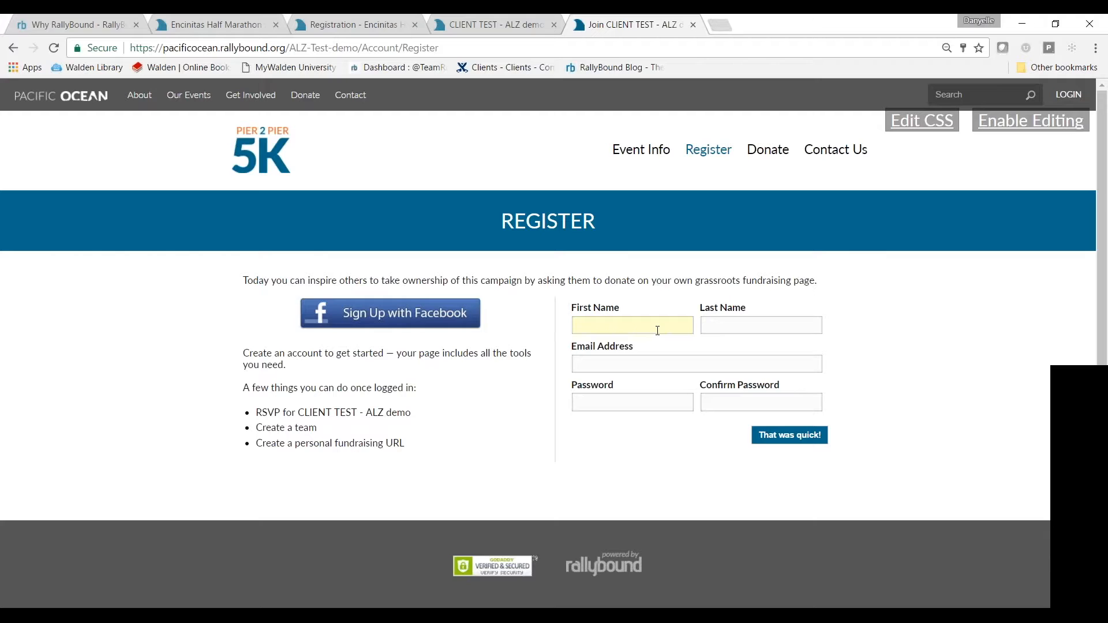
text(Jennife)
text(Love Hewitt)
key(Tab)
text(*******************)
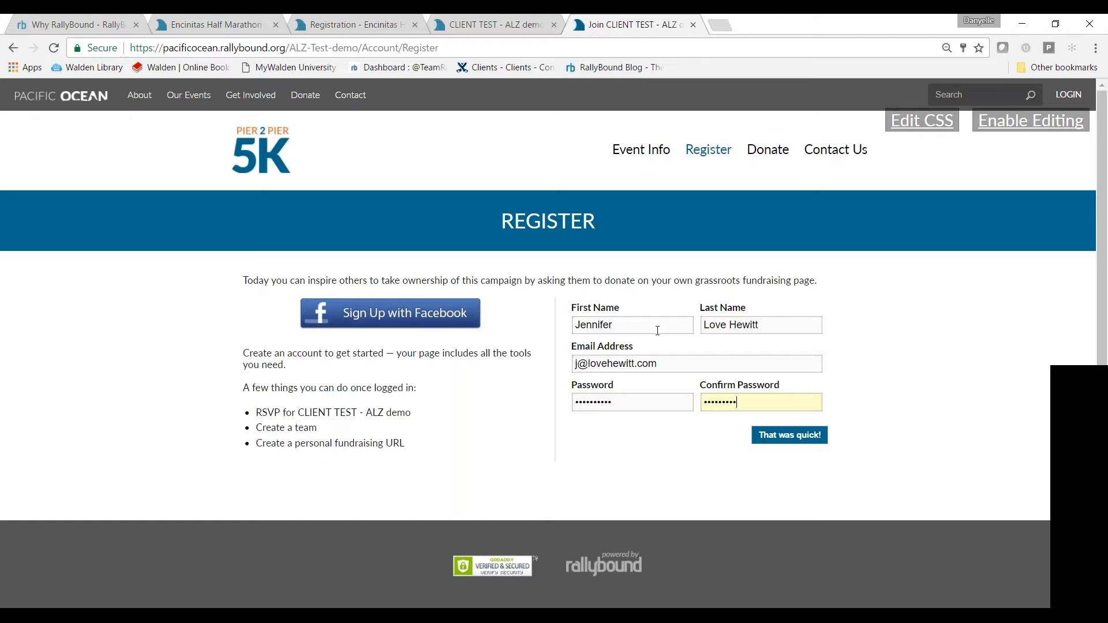
key(Return)
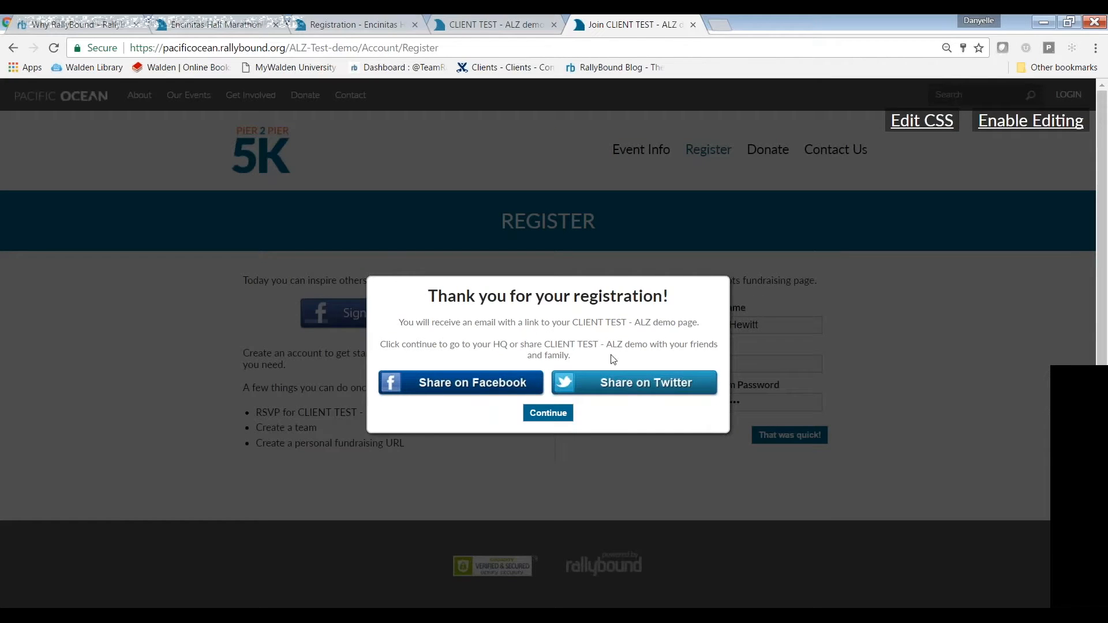
click(548, 412)
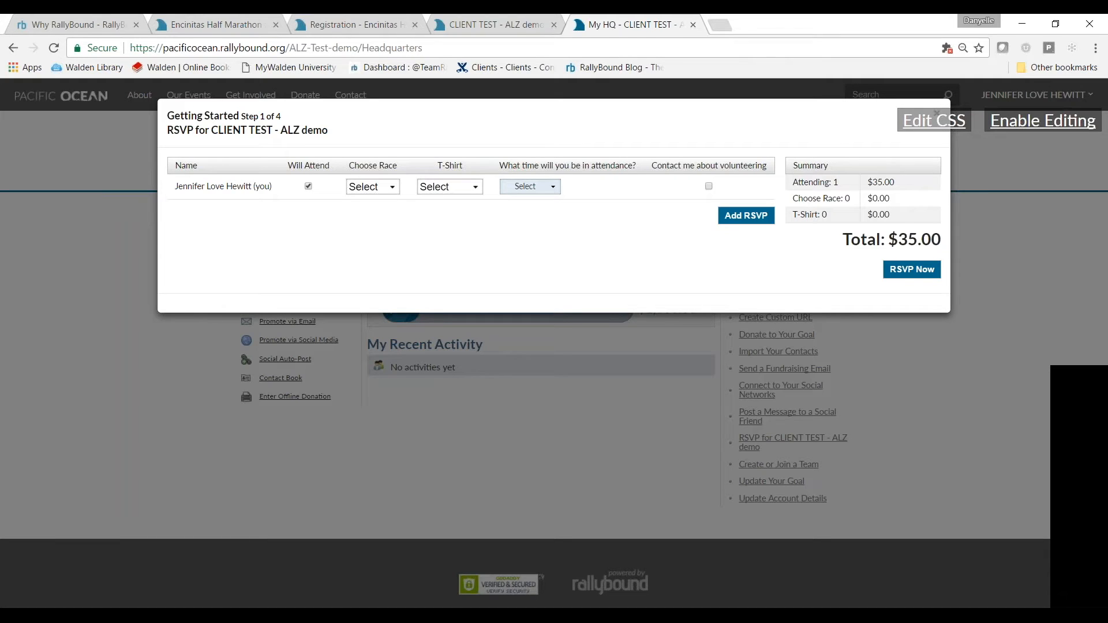
Fill the RSVP with 5K Run, a Small T-shirt and 1:00pm attendance, then submit it
click(922, 272)
click(378, 191)
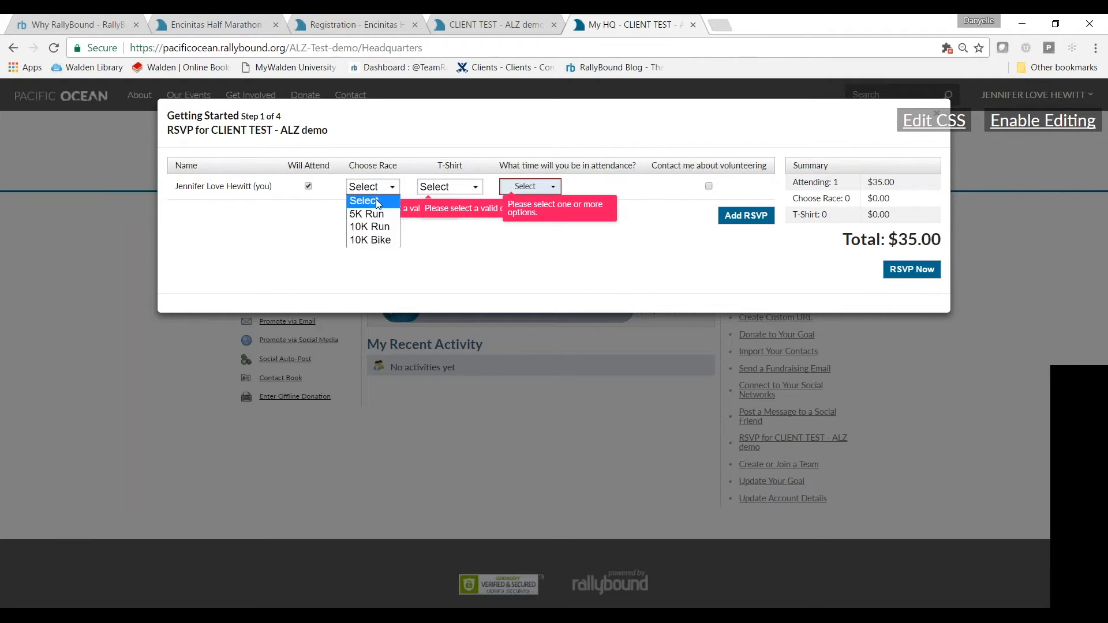
click(374, 215)
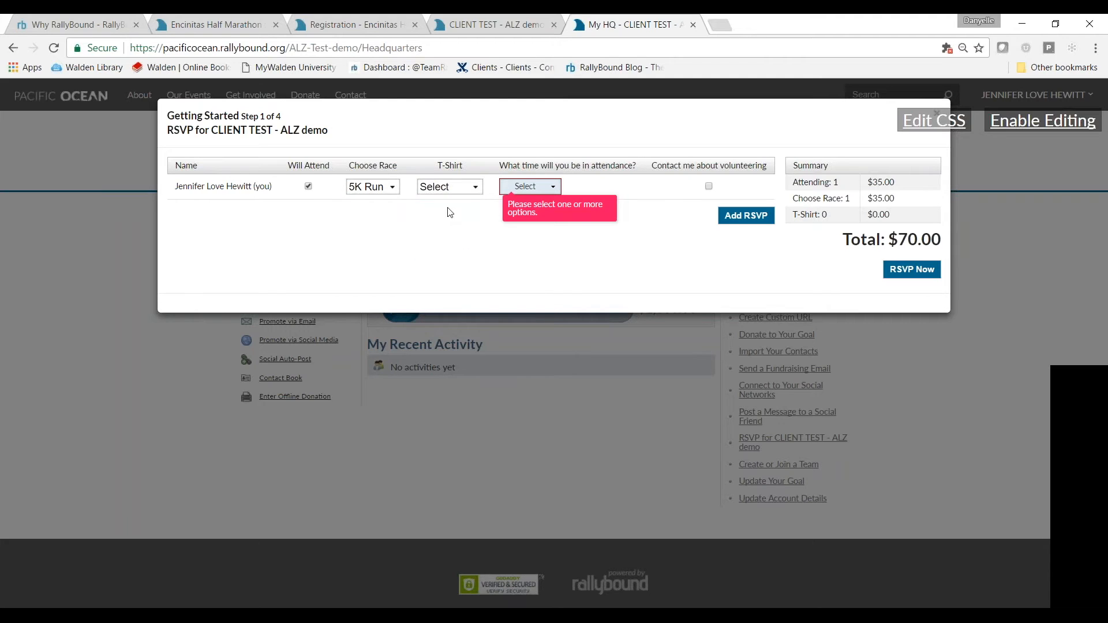
click(457, 191)
click(453, 210)
click(528, 186)
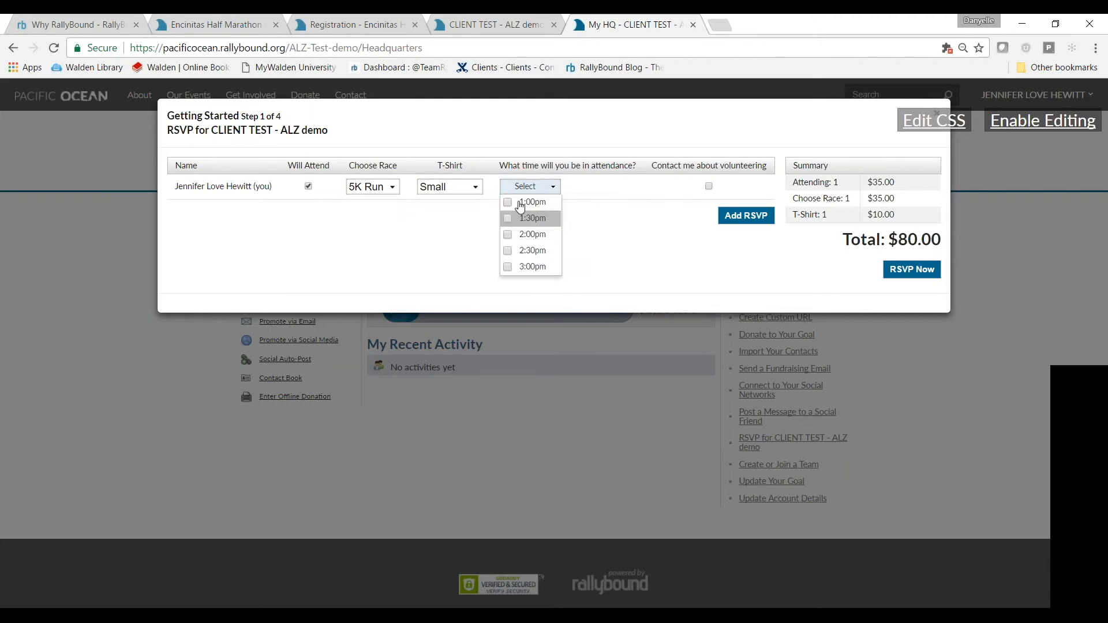
click(521, 202)
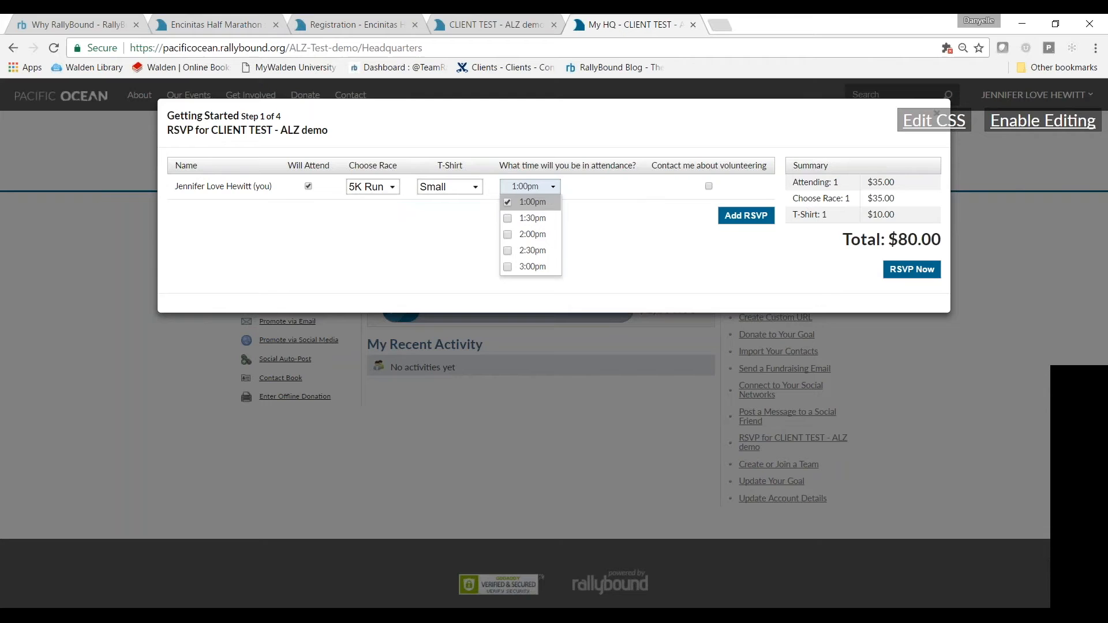
click(899, 269)
click(930, 271)
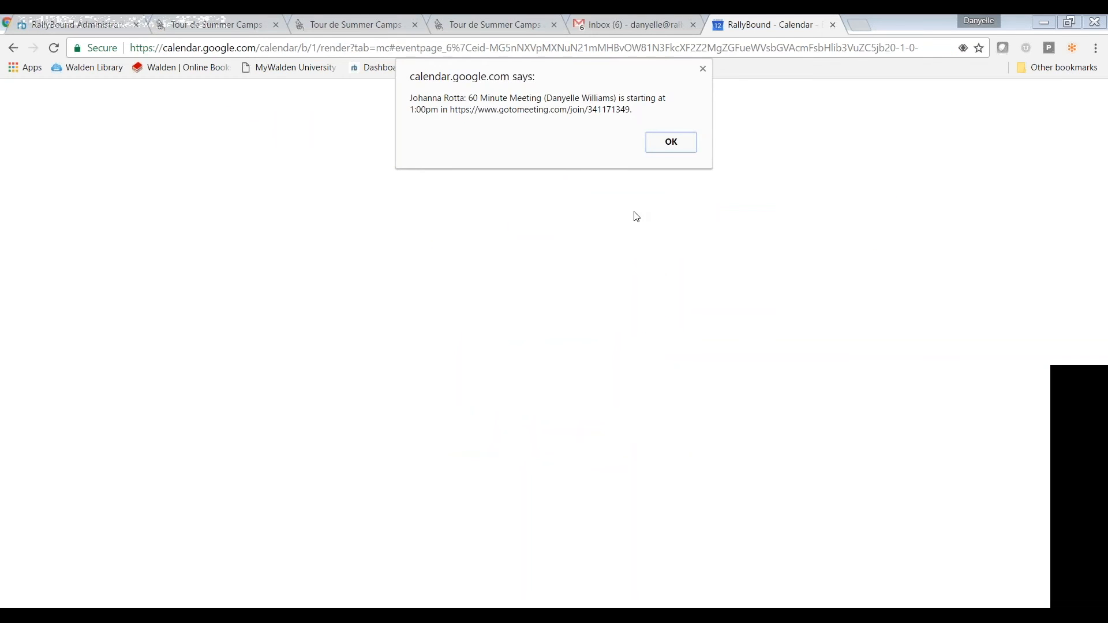
Dismiss the Google Calendar meeting reminder and bring up the GoToMeeting tray icon's menu
click(703, 69)
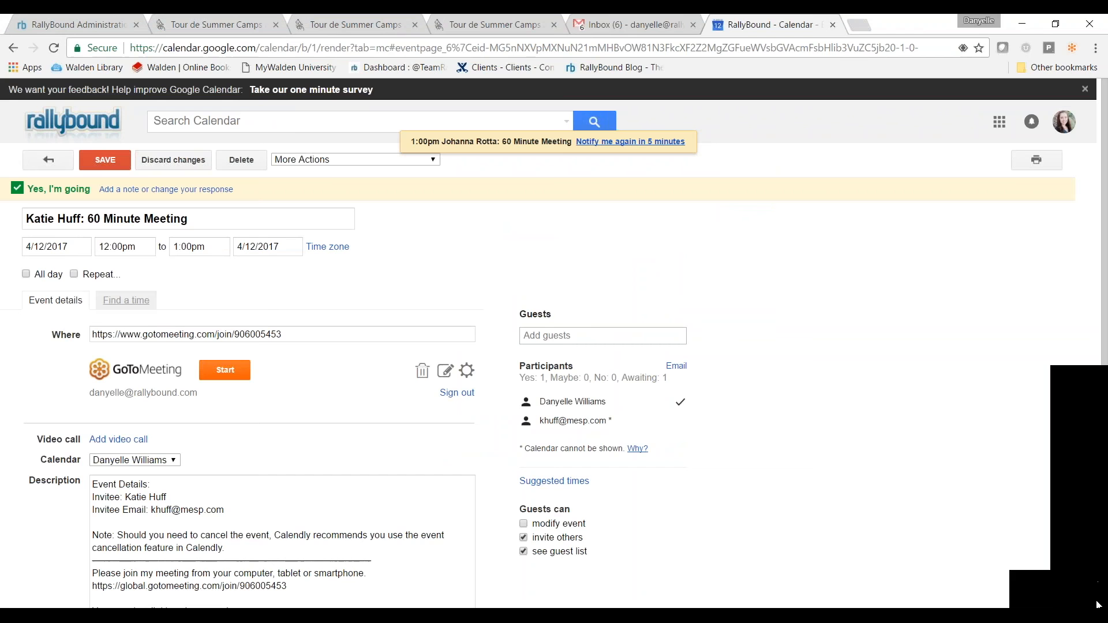
right_click(1024, 604)
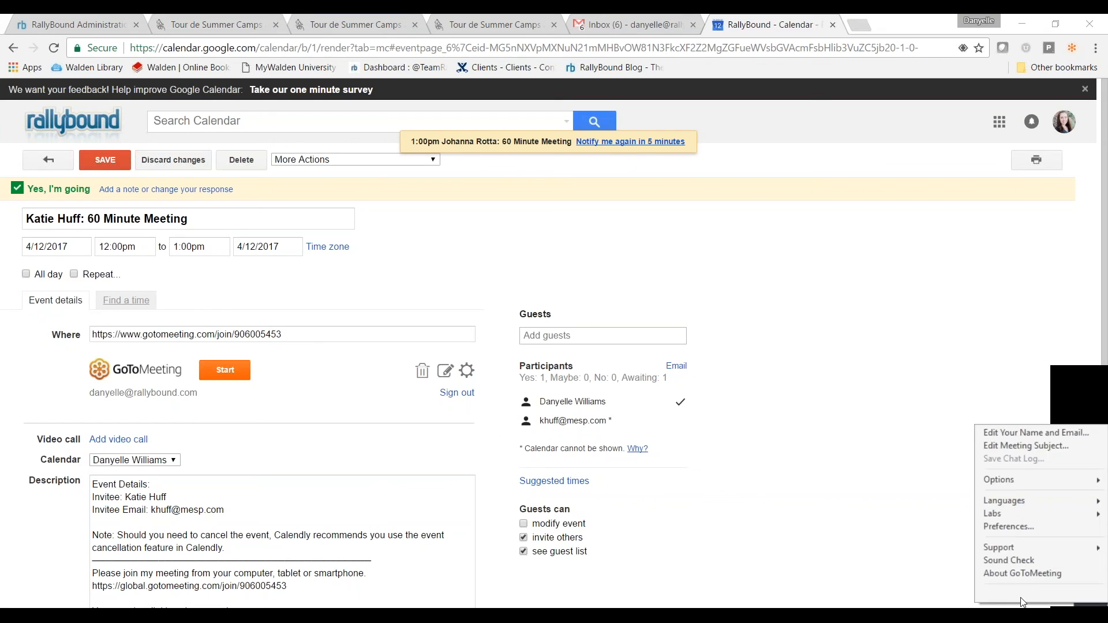